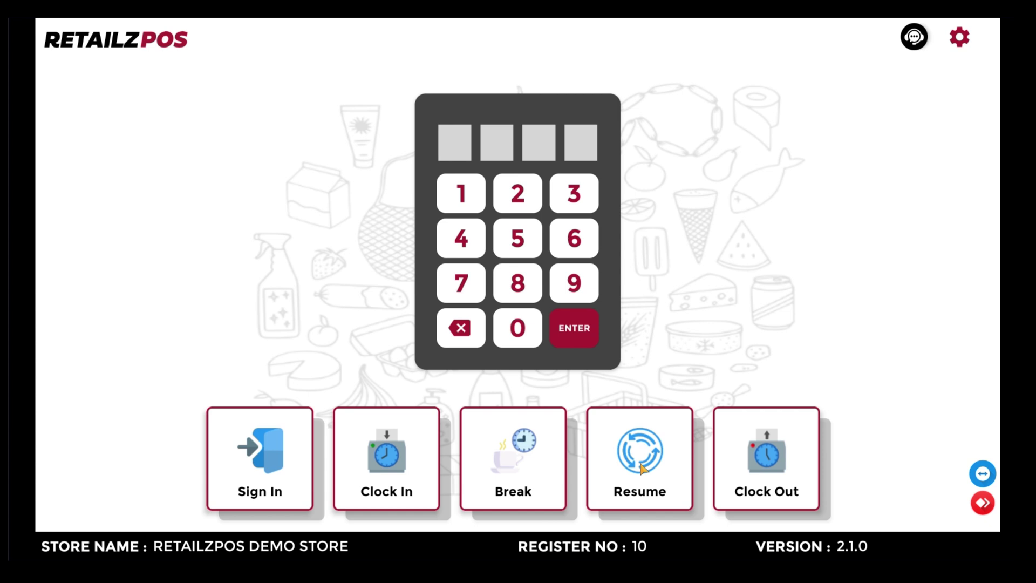
Step: Sign in to RetailzPOS with the three-digit PIN
{"action": "left_click", "coordinate": [450, 202]}
{"action": "left_click", "coordinate": [450, 202]}
{"action": "left_click", "coordinate": [449, 202]}
{"action": "left_click", "coordinate": [449, 202]}
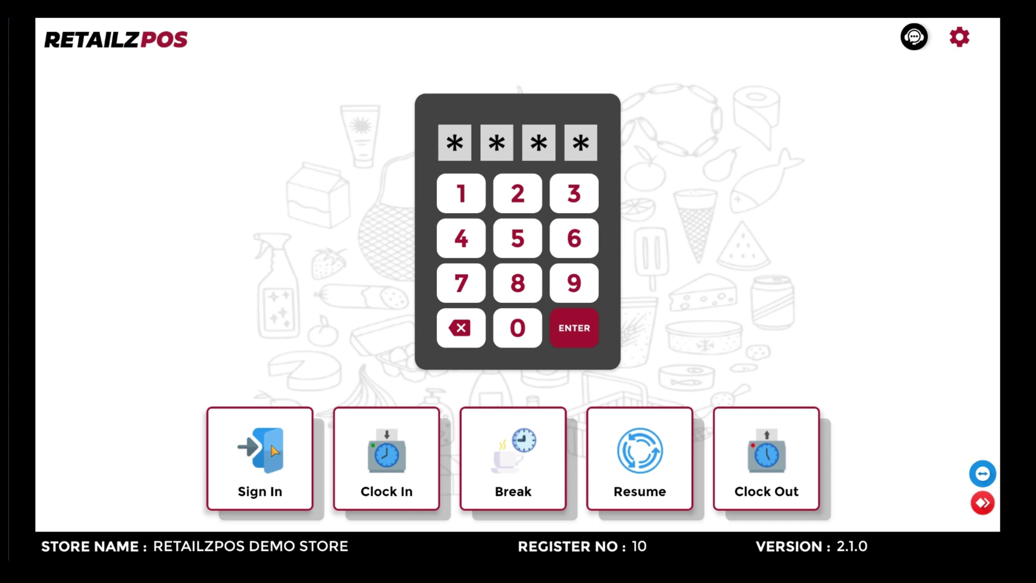
{"action": "left_click", "coordinate": [272, 448]}
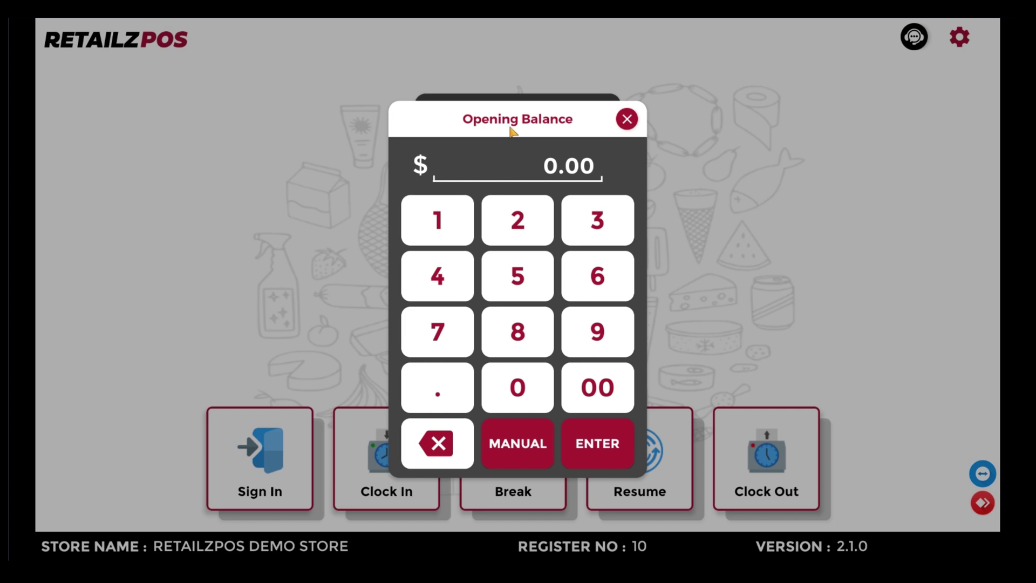
Step: Open the store with a $250.00 opening balance
{"action": "left_click", "coordinate": [519, 232]}
{"action": "left_click", "coordinate": [520, 284]}
{"action": "left_click", "coordinate": [516, 384]}
{"action": "left_click", "coordinate": [599, 387]}
{"action": "left_click", "coordinate": [599, 443]}
{"action": "left_click", "coordinate": [630, 333]}
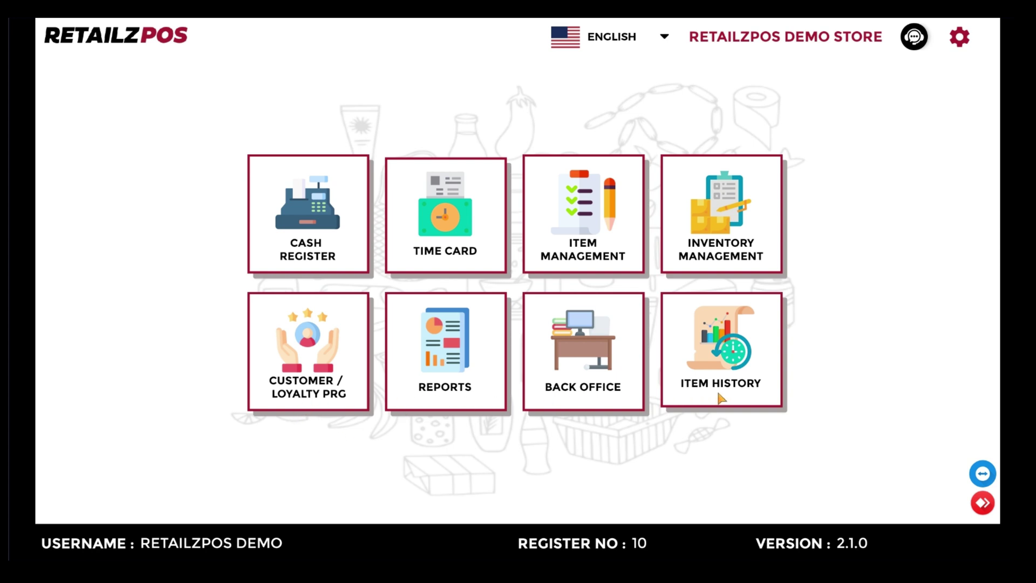
Step: Open the Cash Register and browse the Alcohol, Smoke and C-store categories
{"action": "left_click", "coordinate": [308, 266]}
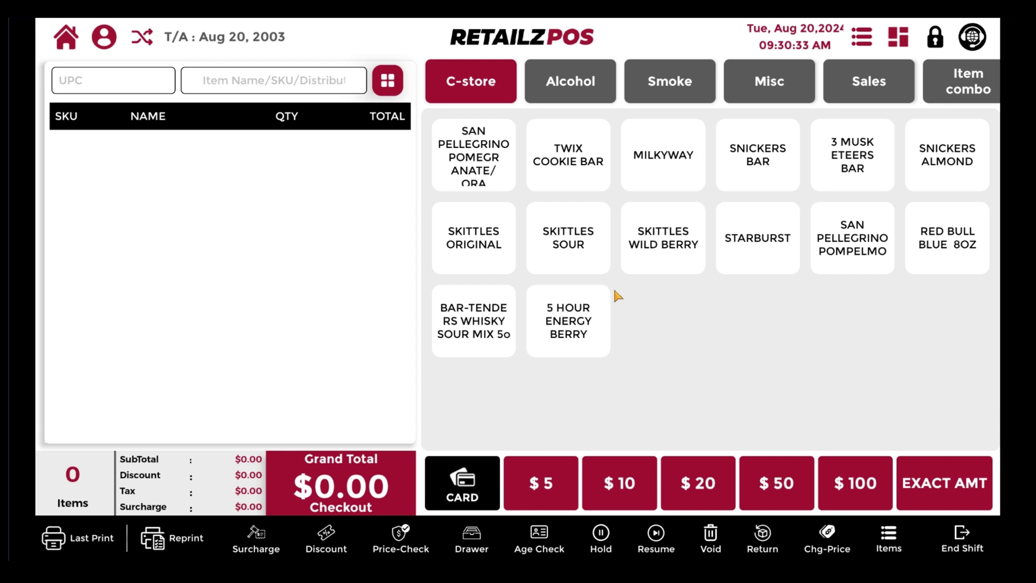
{"action": "left_click", "coordinate": [580, 86]}
{"action": "left_click", "coordinate": [645, 87]}
{"action": "left_click", "coordinate": [496, 86]}
Step: Sell one MILKYWAY for the exact $2.11 and print the receipt
{"action": "left_click", "coordinate": [660, 167]}
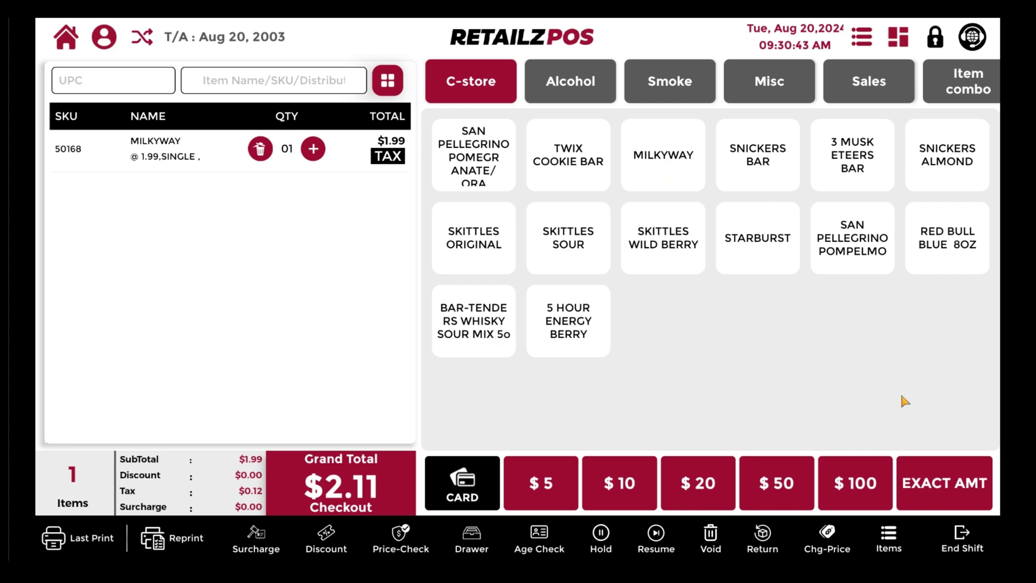
{"action": "left_click", "coordinate": [938, 487]}
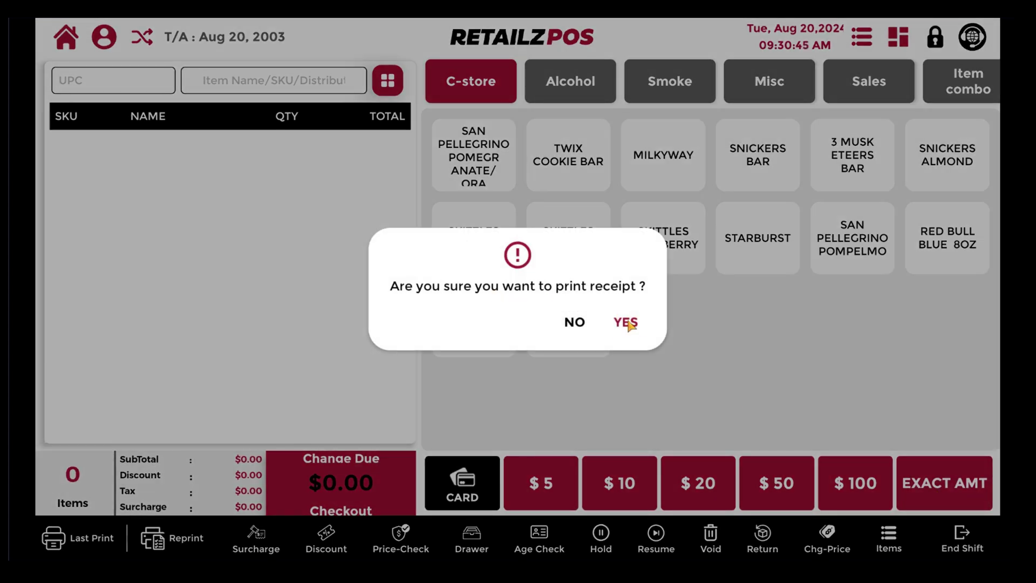
{"action": "left_click", "coordinate": [631, 323]}
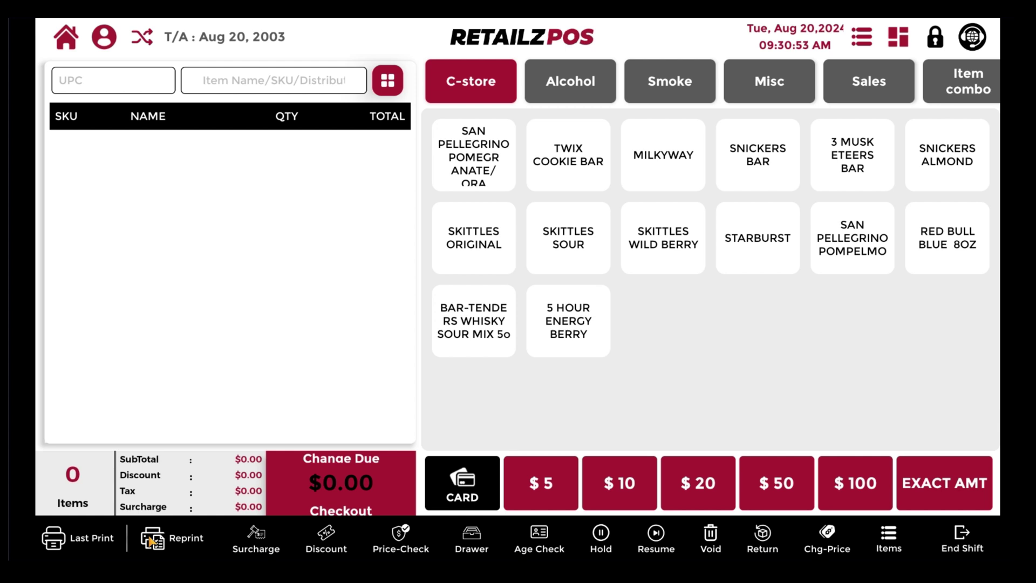
Step: Reprint the latest $2.11 Milkyway receipt from the past-transactions list
{"action": "left_click", "coordinate": [85, 544]}
{"action": "left_click", "coordinate": [176, 541]}
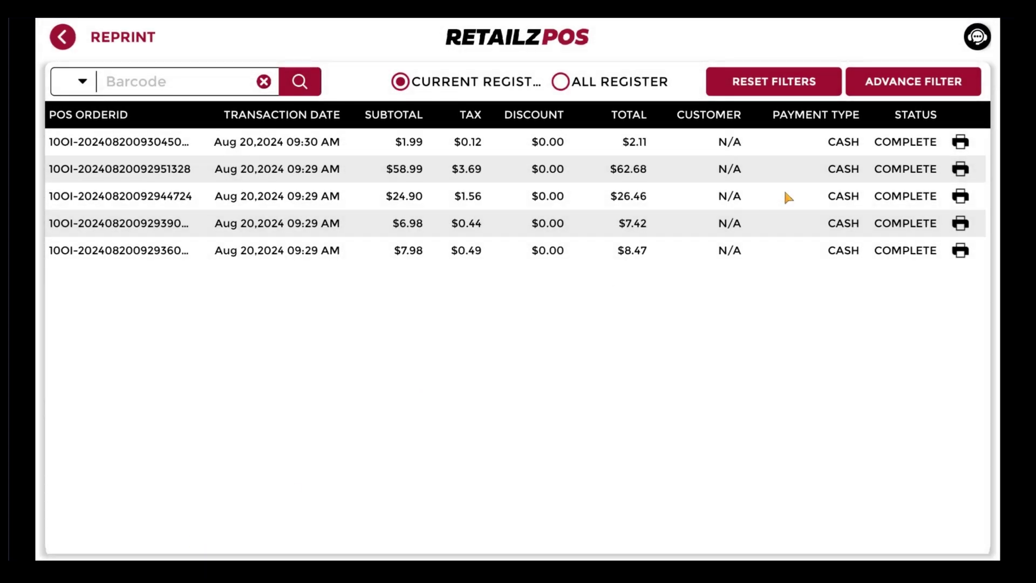
{"action": "left_click", "coordinate": [917, 85]}
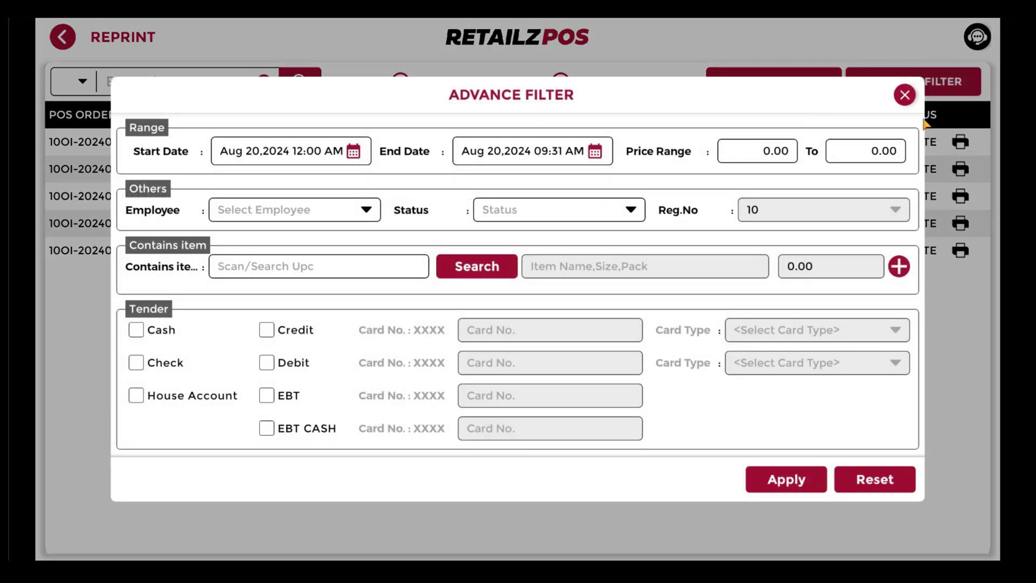
{"action": "left_click", "coordinate": [904, 95]}
{"action": "left_click", "coordinate": [83, 81]}
{"action": "left_click", "coordinate": [83, 81]}
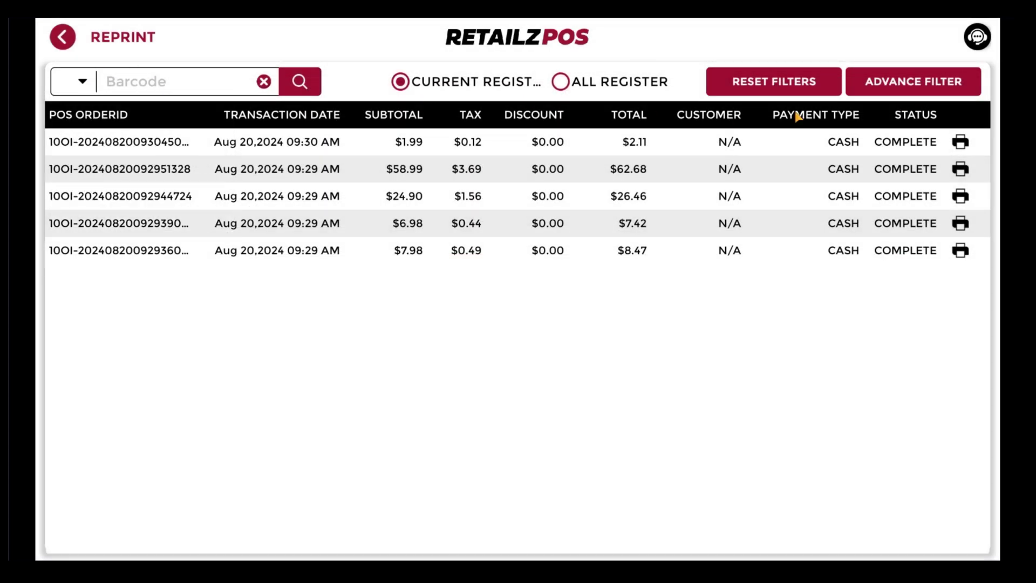
{"action": "left_click", "coordinate": [960, 141]}
{"action": "left_click", "coordinate": [641, 521]}
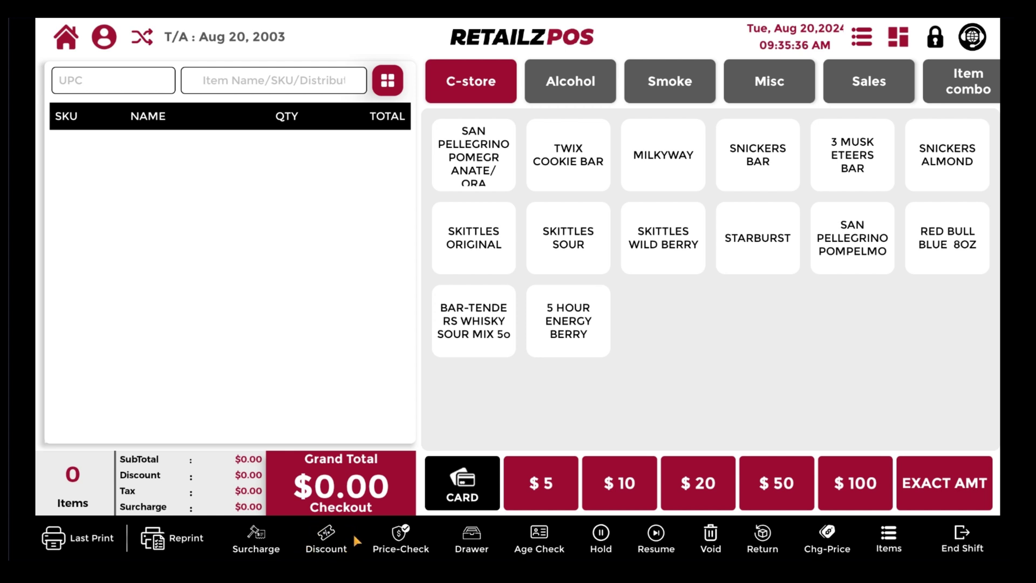
Step: Add 5 HOUR ENERGY BERRY and BAR-TENDERS mix, then explore the standard and custom discount options
{"action": "left_click", "coordinate": [567, 319]}
{"action": "left_click", "coordinate": [475, 325]}
{"action": "left_click", "coordinate": [325, 540]}
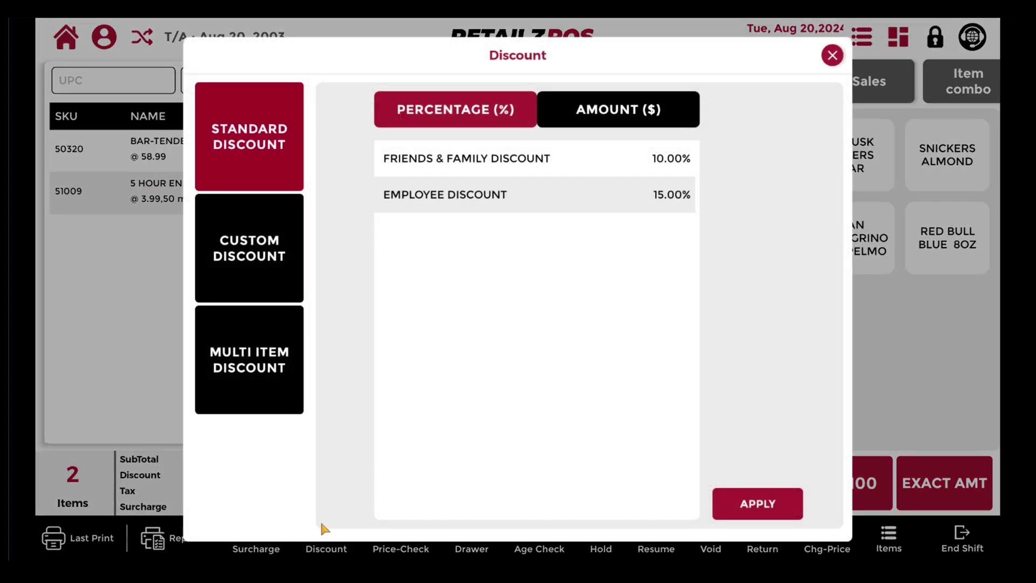
{"action": "left_click", "coordinate": [617, 111]}
{"action": "left_click", "coordinate": [440, 112]}
{"action": "left_click", "coordinate": [250, 280]}
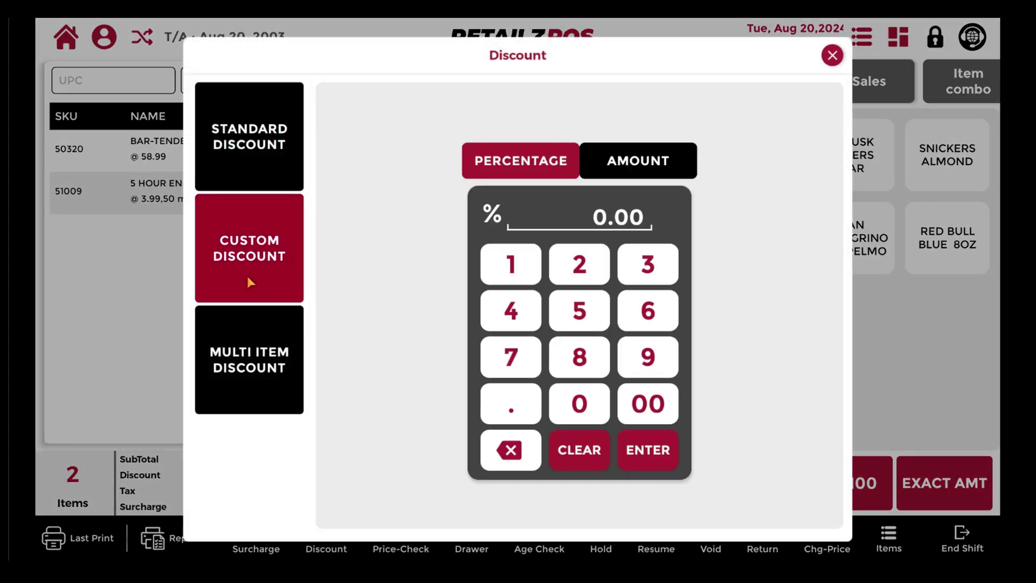
{"action": "left_click", "coordinate": [642, 172]}
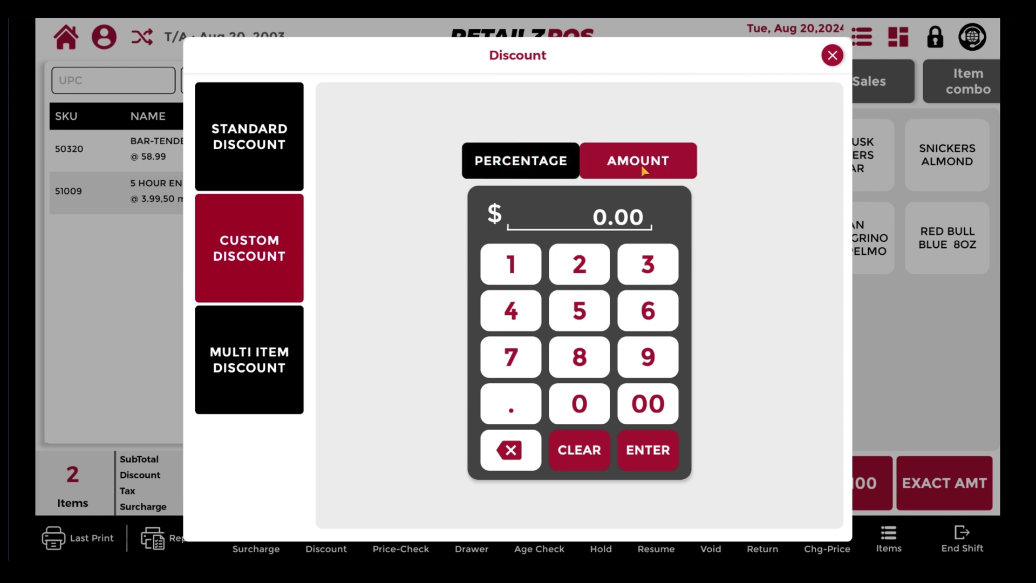
{"action": "left_click", "coordinate": [512, 177]}
Step: Apply a $2.00 item discount to the 5 HOUR ENERGY BERRY line
{"action": "left_click", "coordinate": [259, 378]}
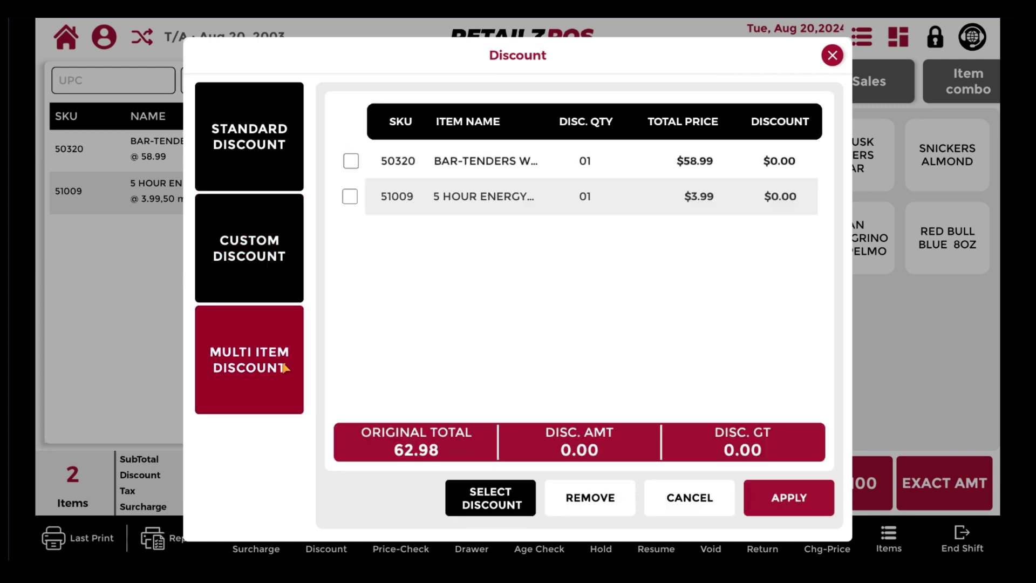
{"action": "left_click", "coordinate": [352, 198]}
{"action": "left_click", "coordinate": [492, 512]}
{"action": "left_click", "coordinate": [518, 234]}
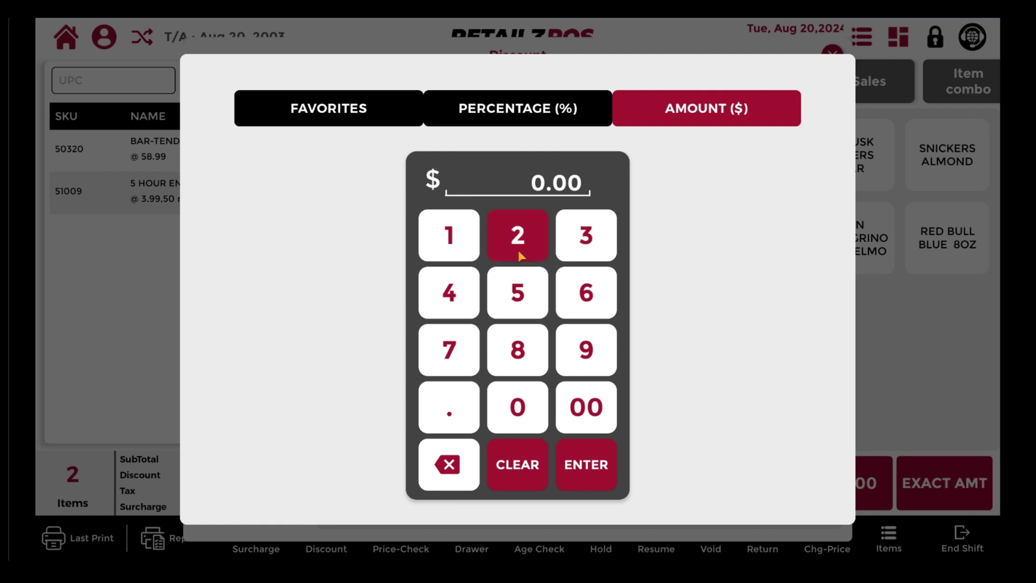
{"action": "left_click", "coordinate": [583, 409]}
{"action": "left_click", "coordinate": [587, 465]}
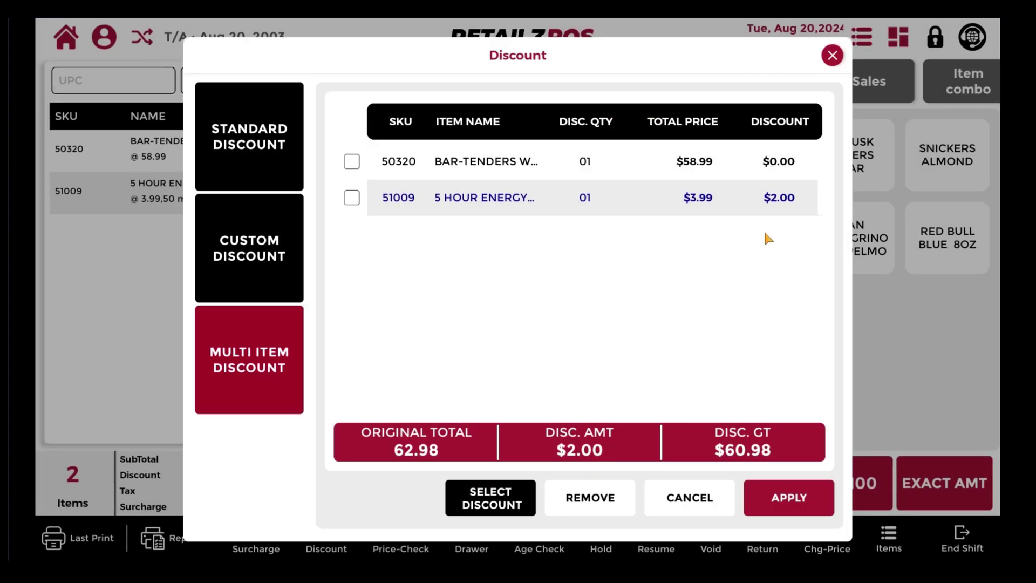
{"action": "left_click", "coordinate": [785, 493]}
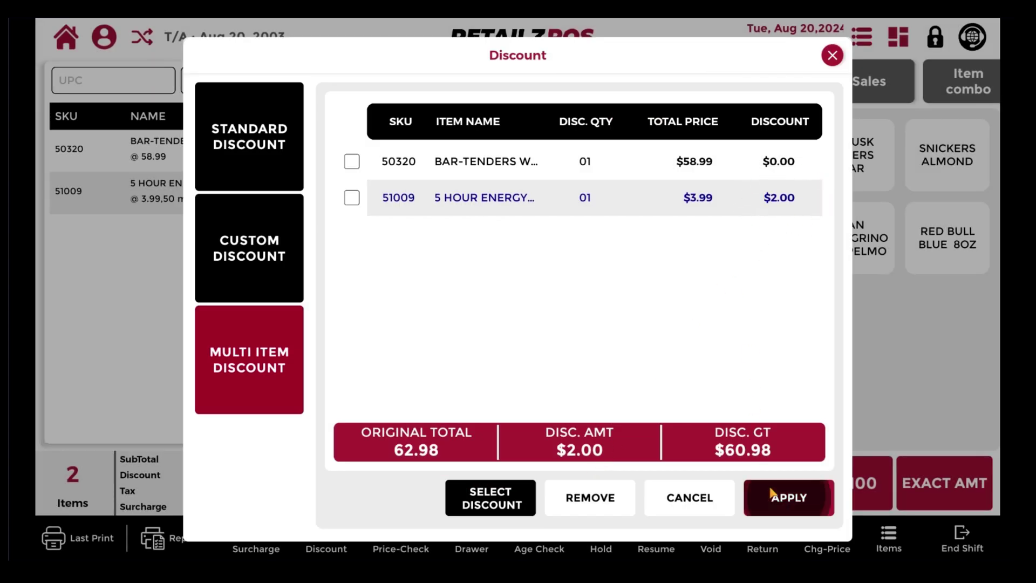
{"action": "left_click", "coordinate": [630, 328]}
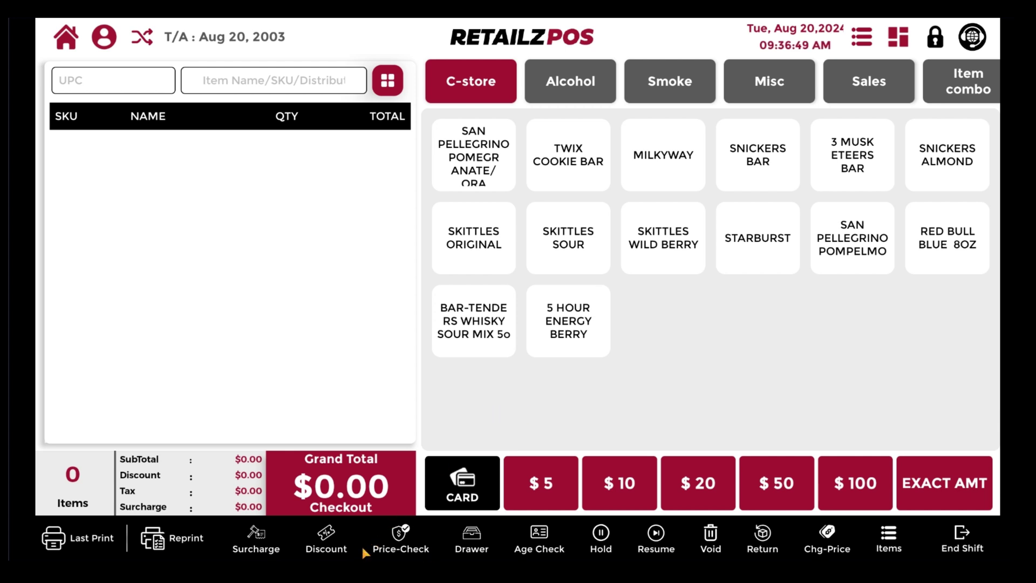
Step: Price-check 5 HOUR ENERGY at $1.99 and add three to the cart
{"action": "left_click", "coordinate": [399, 539]}
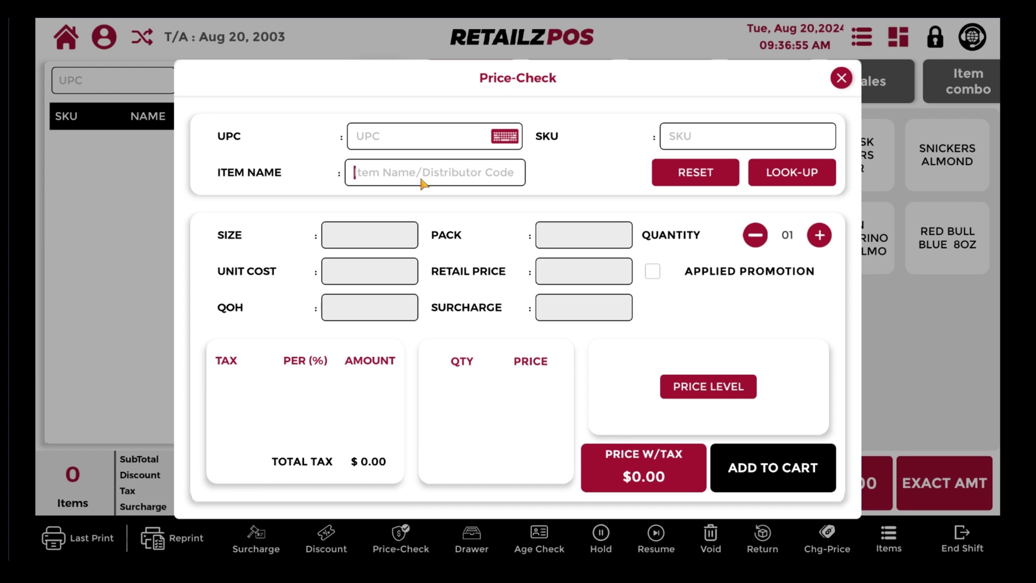
{"action": "type", "text": "5 hour"}
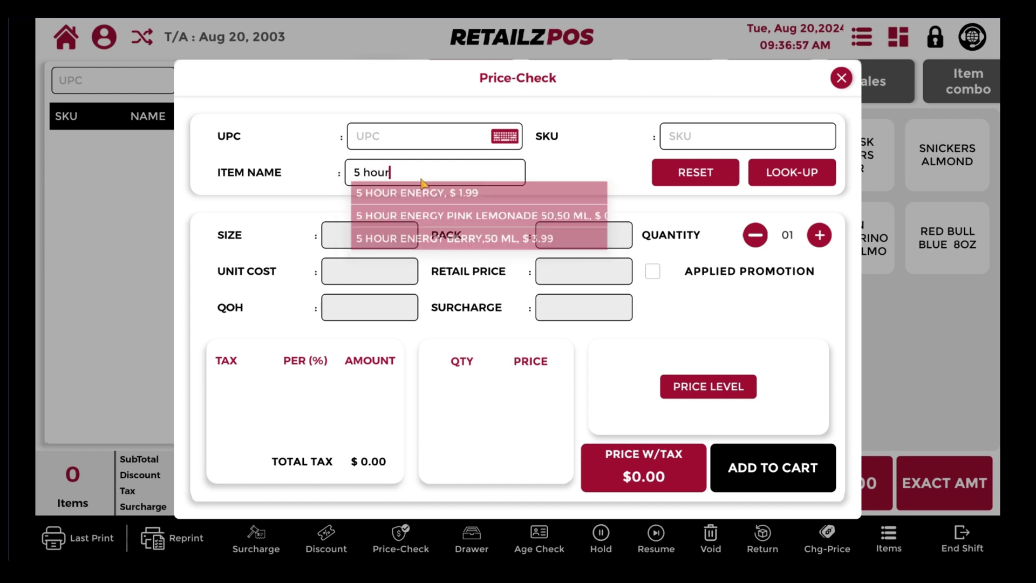
{"action": "left_click", "coordinate": [426, 195]}
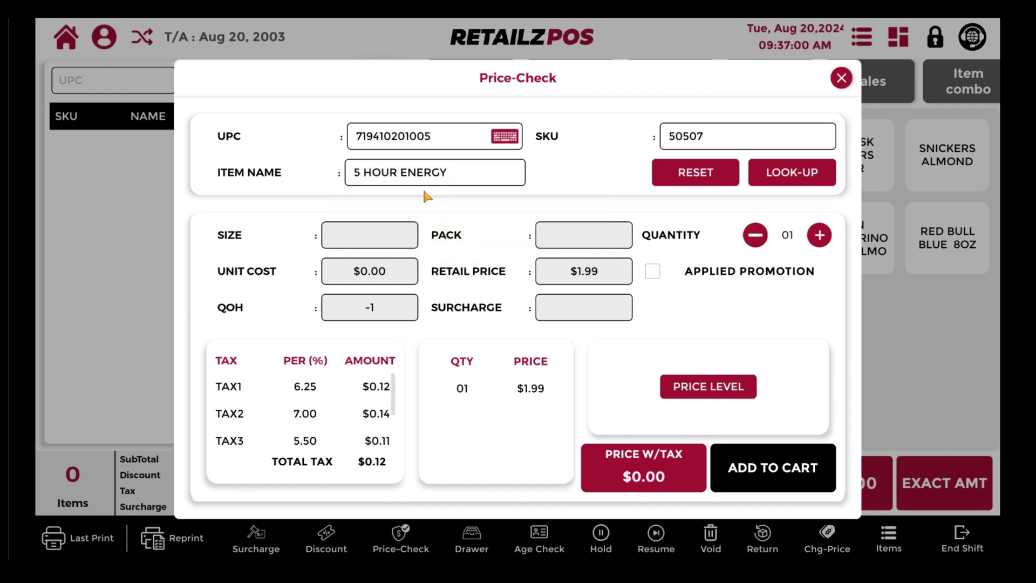
{"action": "left_click", "coordinate": [820, 236]}
{"action": "left_click", "coordinate": [820, 236]}
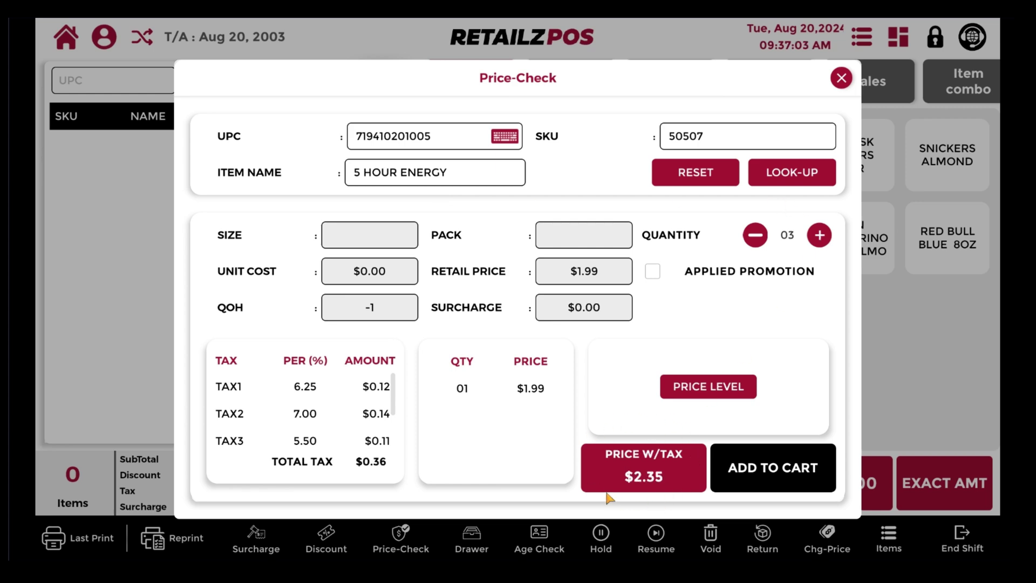
{"action": "left_click", "coordinate": [775, 465]}
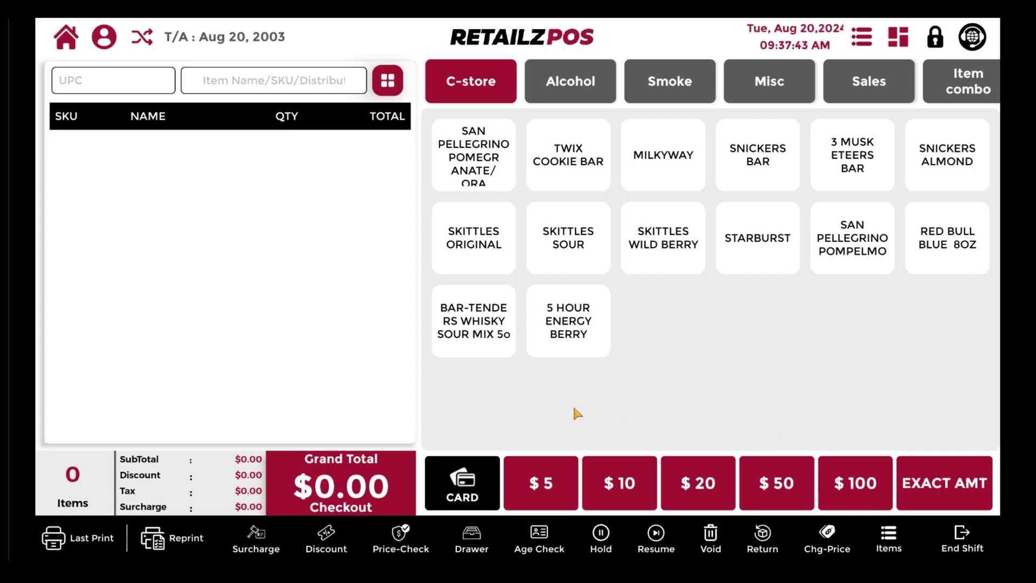
Step: Review the Drawer window's Pay Out and Pay In tabs without entering an amount
{"action": "left_click", "coordinate": [471, 539]}
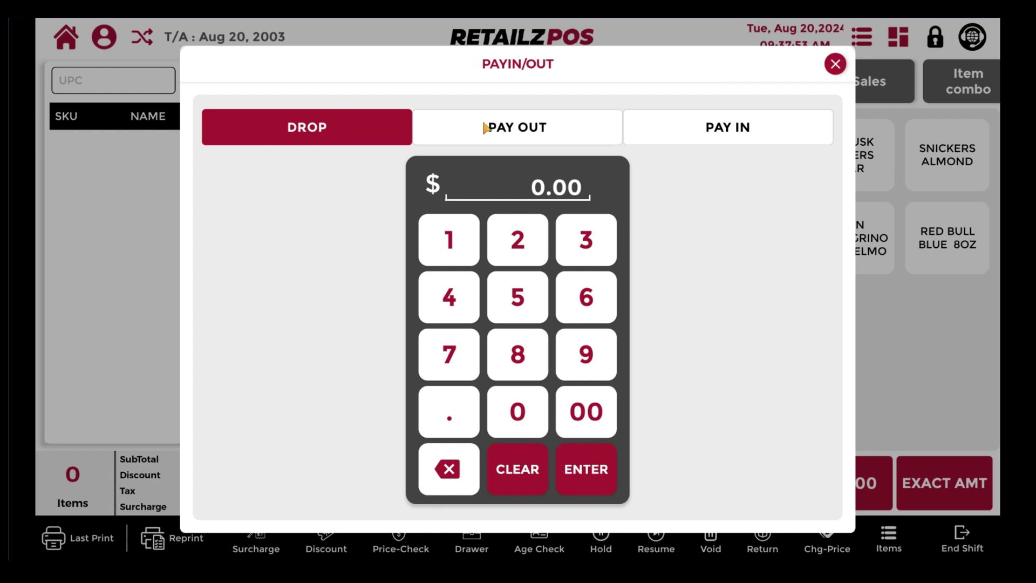
{"action": "left_click", "coordinate": [560, 118]}
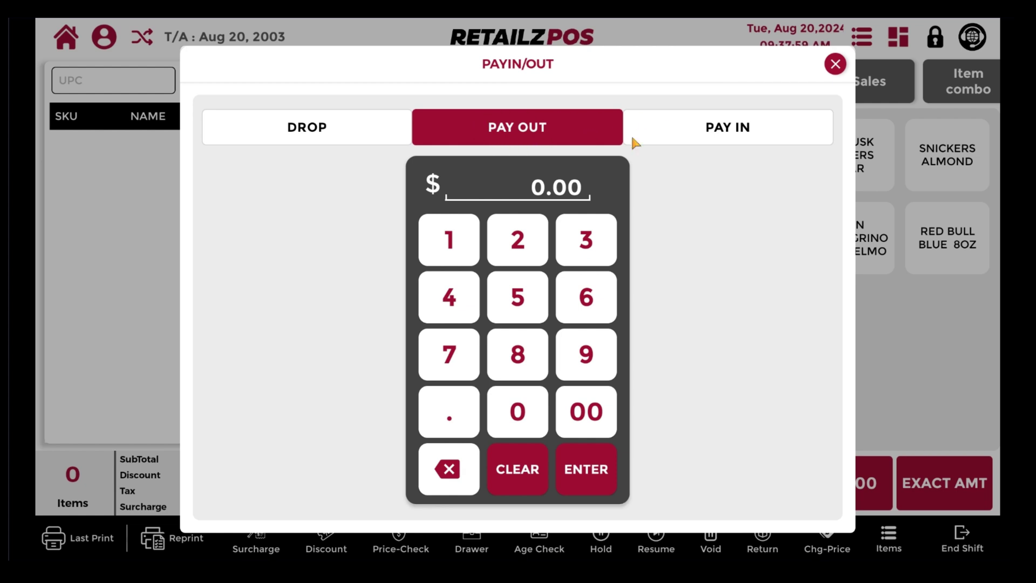
{"action": "left_click", "coordinate": [724, 135]}
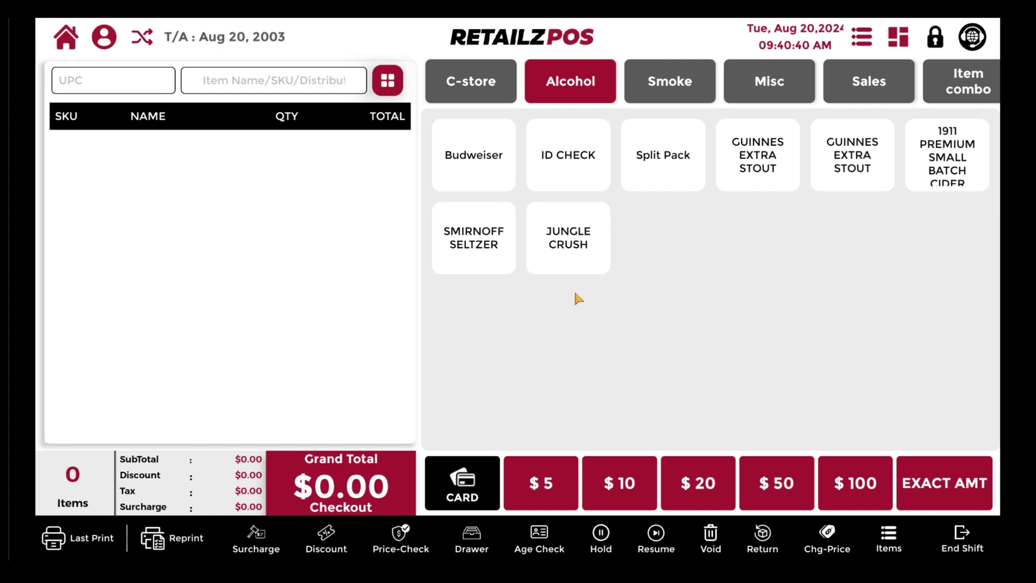
Step: Ring up a Budweiser and pass the customer age verification
{"action": "left_click", "coordinate": [475, 167]}
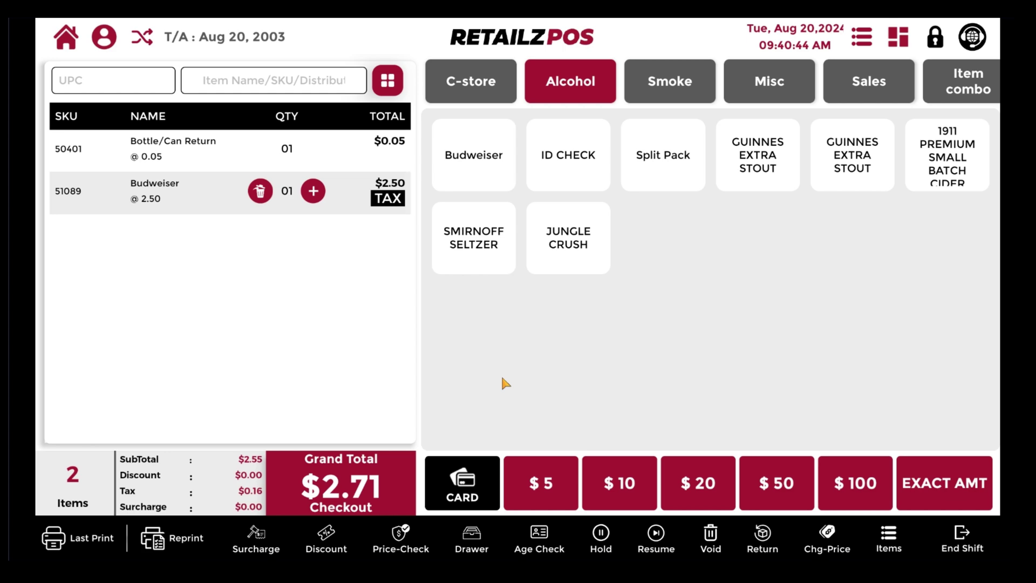
{"action": "left_click", "coordinate": [540, 549]}
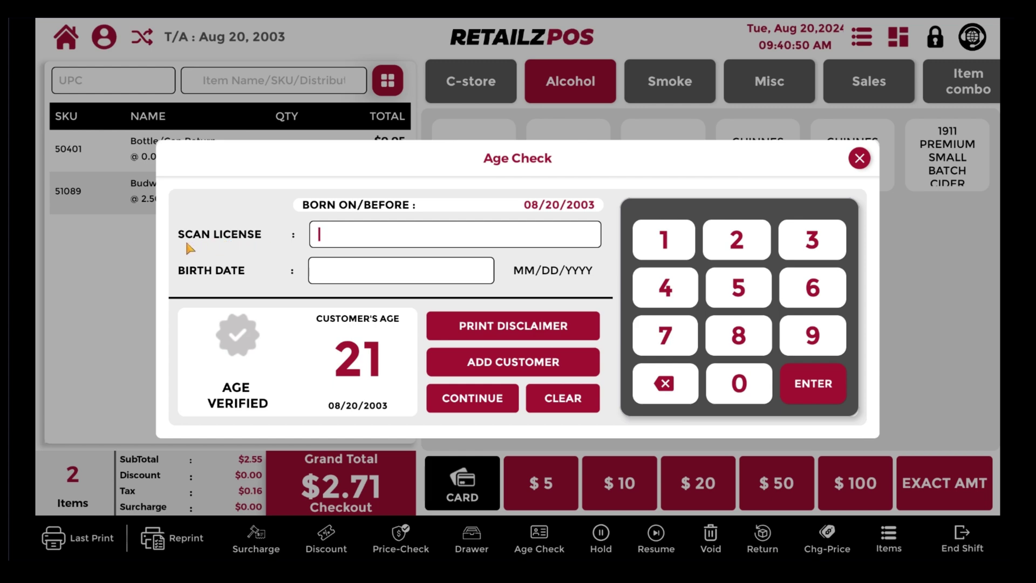
{"action": "left_click", "coordinate": [477, 402]}
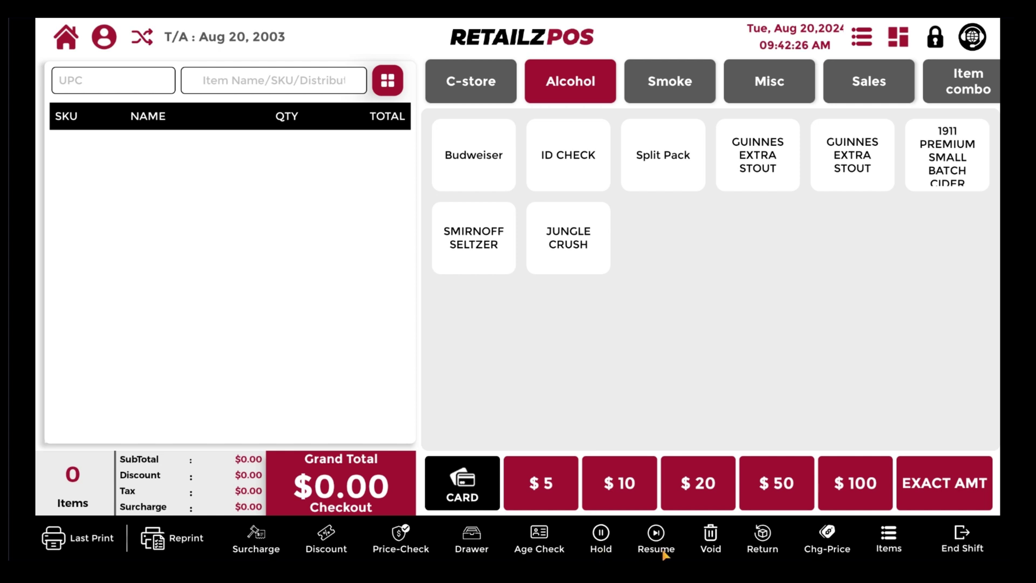
Step: Add Budweiser, Smirnoff Seltzer and Jungle Crush, then hold the order with remark 'Test'
{"action": "left_click", "coordinate": [474, 174]}
{"action": "left_click", "coordinate": [478, 233]}
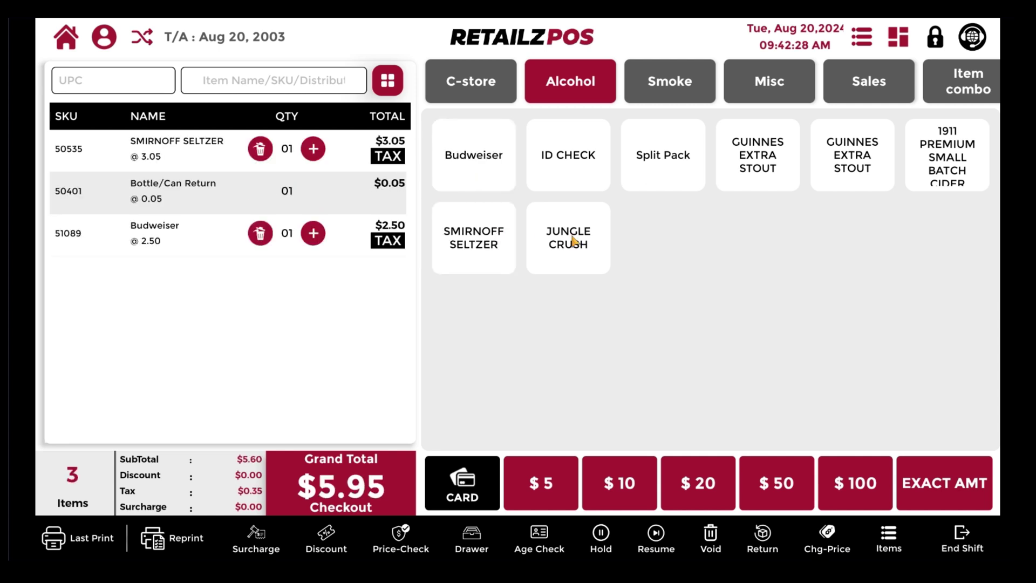
{"action": "left_click", "coordinate": [589, 241]}
{"action": "left_click", "coordinate": [601, 536]}
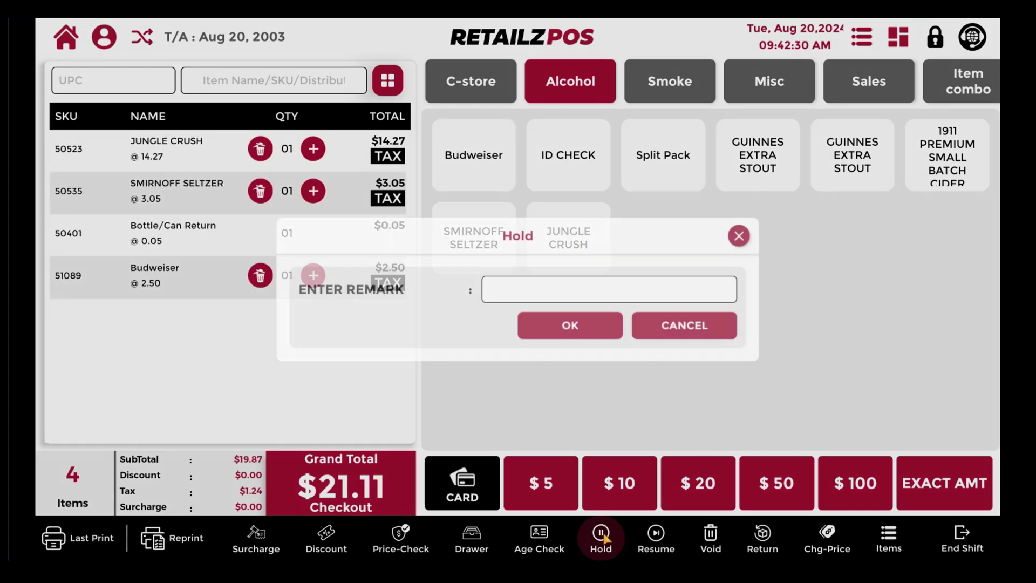
{"action": "type", "text": "Test"}
{"action": "left_click", "coordinate": [566, 326]}
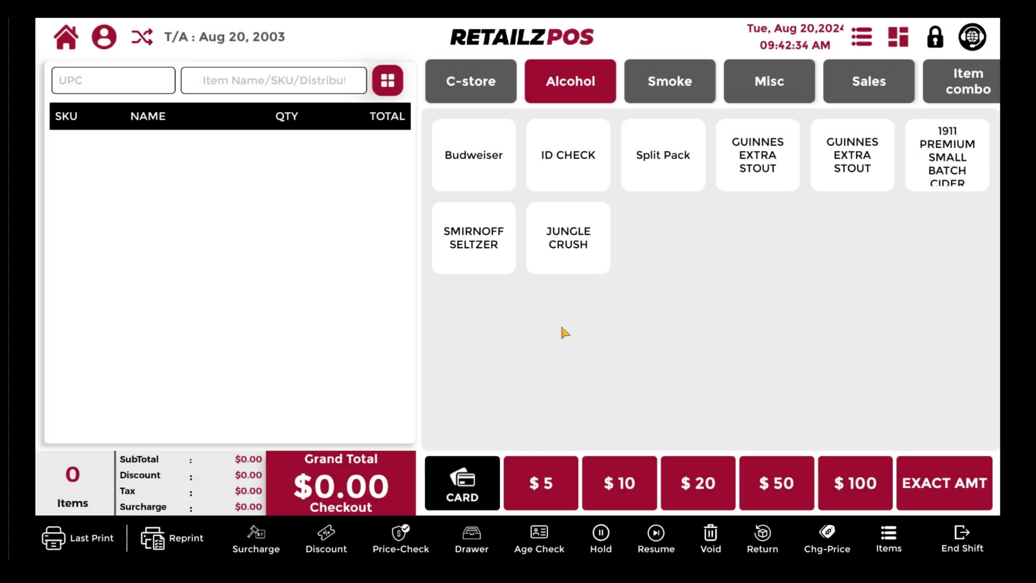
Step: Resume the held 'Test' order from the held orders list
{"action": "left_click", "coordinate": [656, 539]}
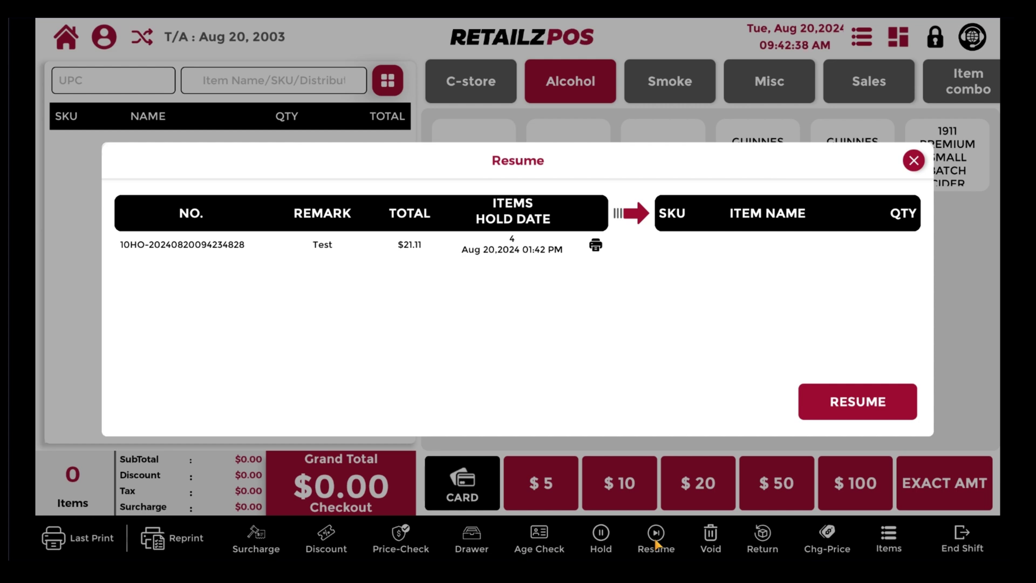
{"action": "left_click", "coordinate": [331, 250]}
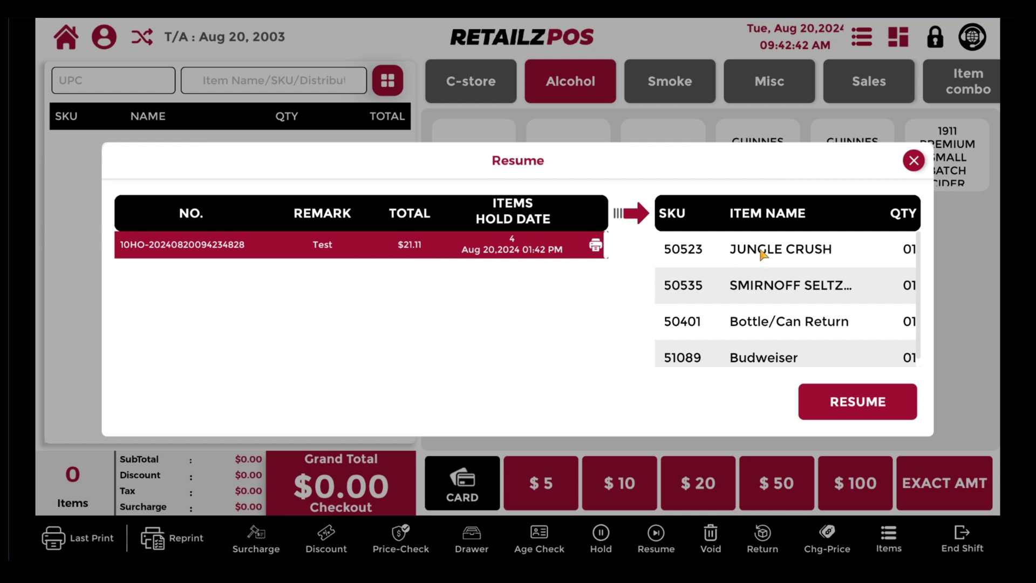
{"action": "scroll", "coordinate": [801, 251], "scroll_direction": "down", "scroll_amount": 1}
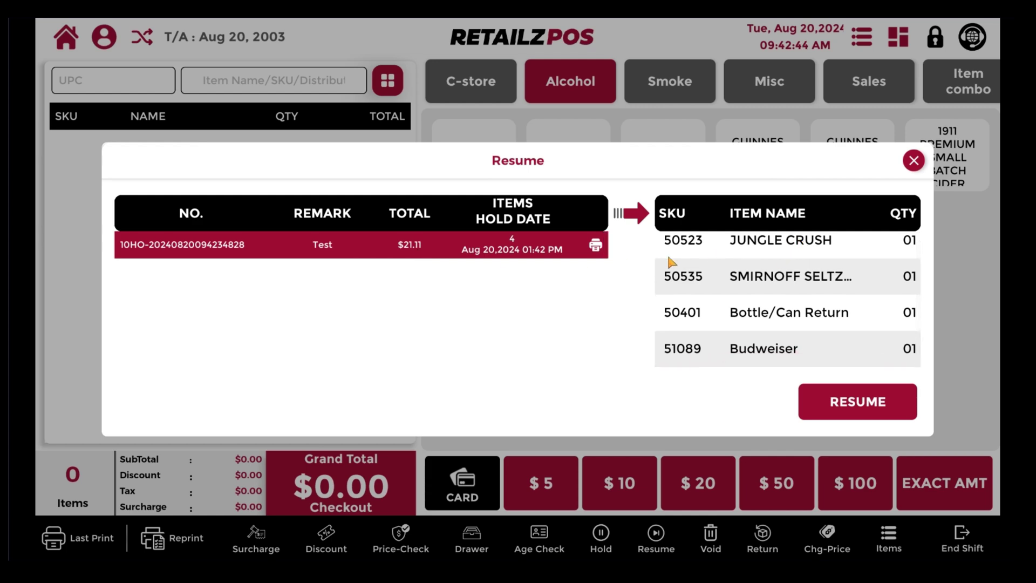
{"action": "left_click", "coordinate": [862, 408]}
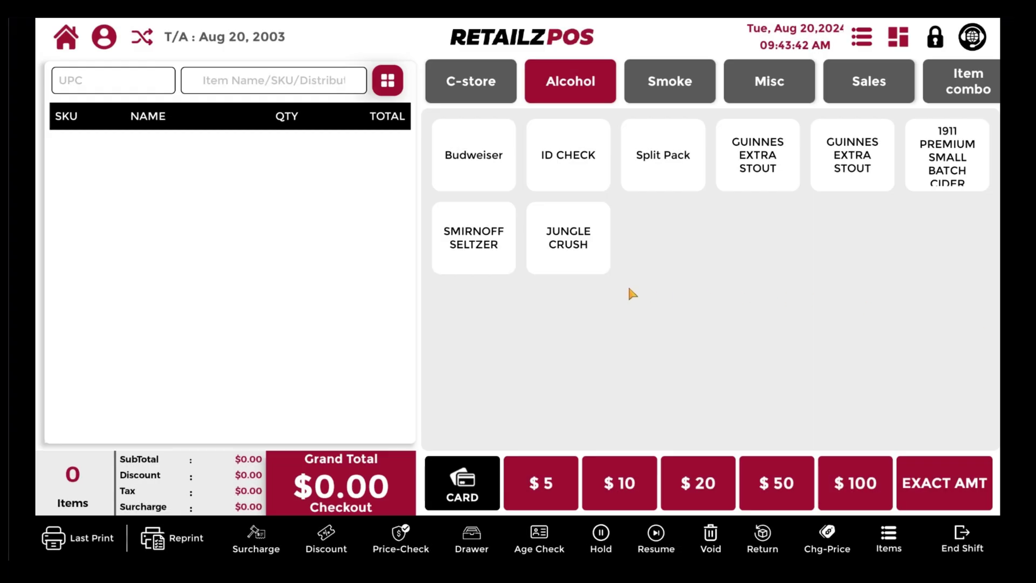
Step: Ring up Twix, Milkyway, two Skittles and 5 Hour Energy Berry, then void the sale
{"action": "left_click", "coordinate": [470, 91]}
{"action": "left_click", "coordinate": [489, 159]}
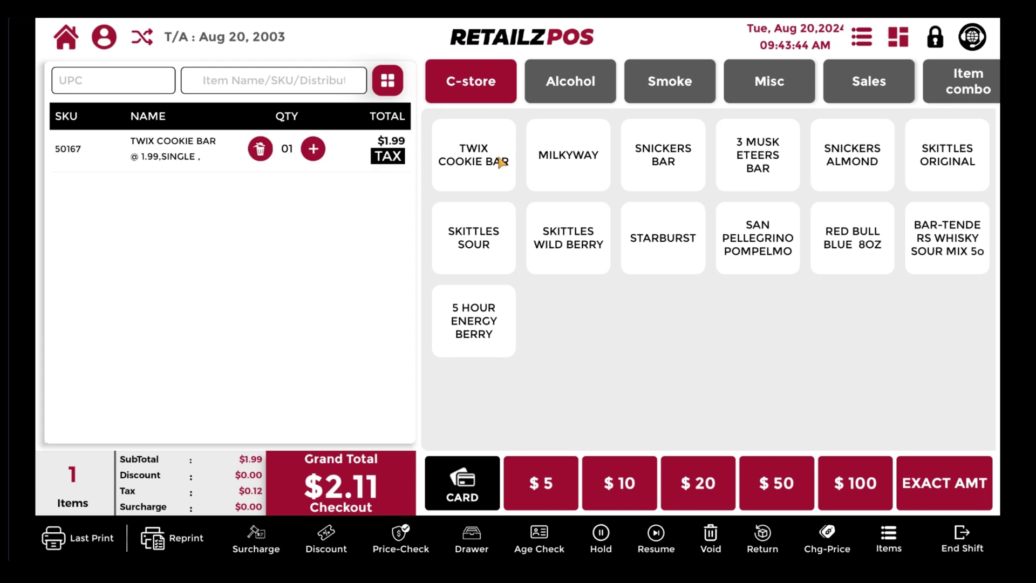
{"action": "left_click", "coordinate": [583, 167]}
{"action": "left_click", "coordinate": [573, 237]}
{"action": "left_click", "coordinate": [475, 241]}
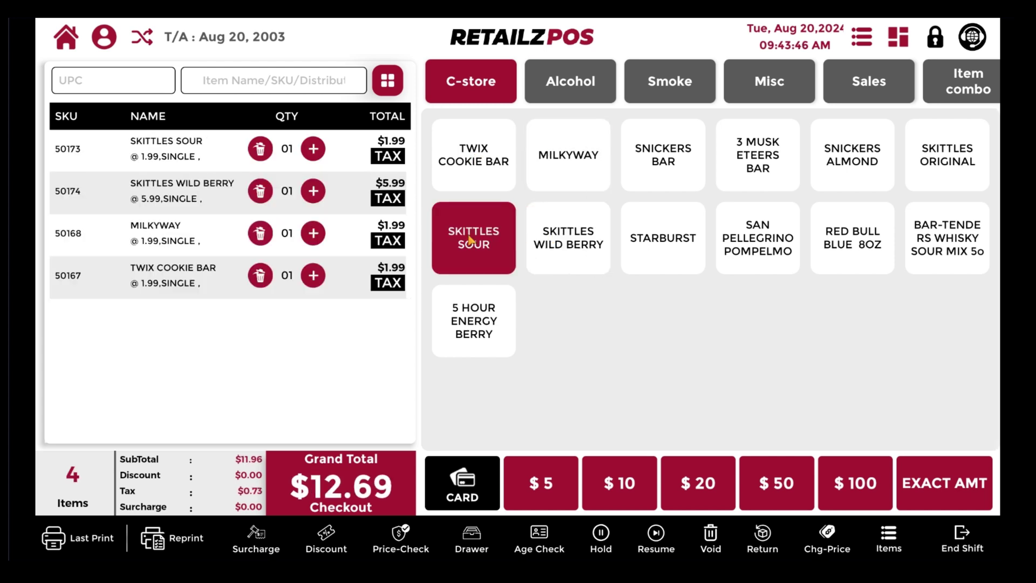
{"action": "left_click", "coordinate": [474, 321]}
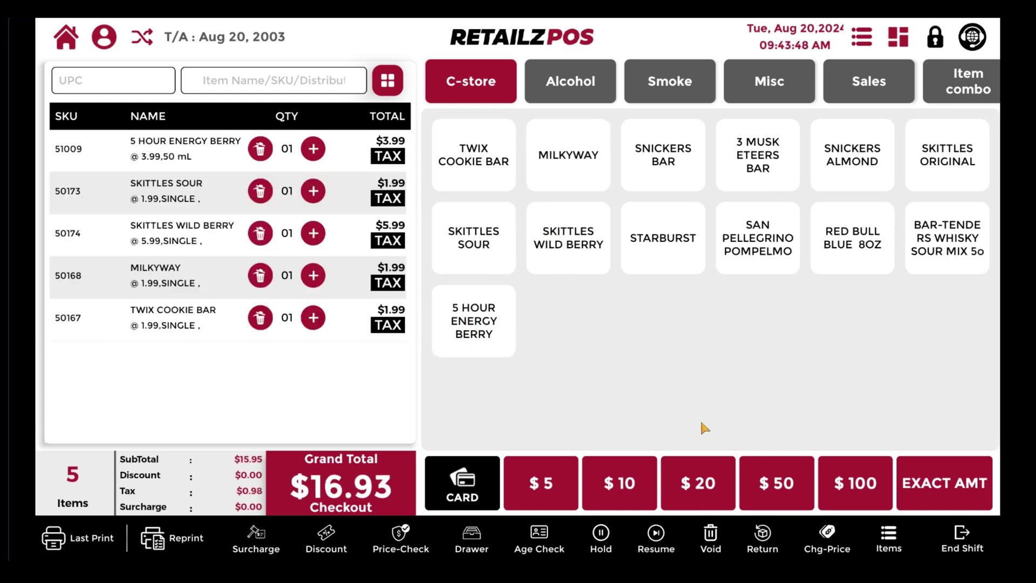
{"action": "left_click", "coordinate": [710, 540]}
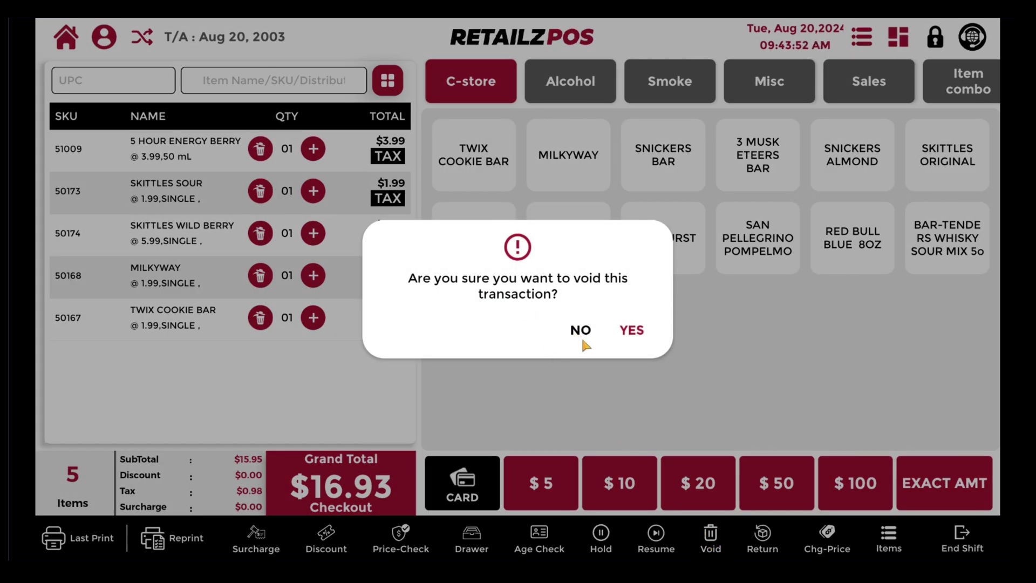
{"action": "left_click", "coordinate": [633, 332]}
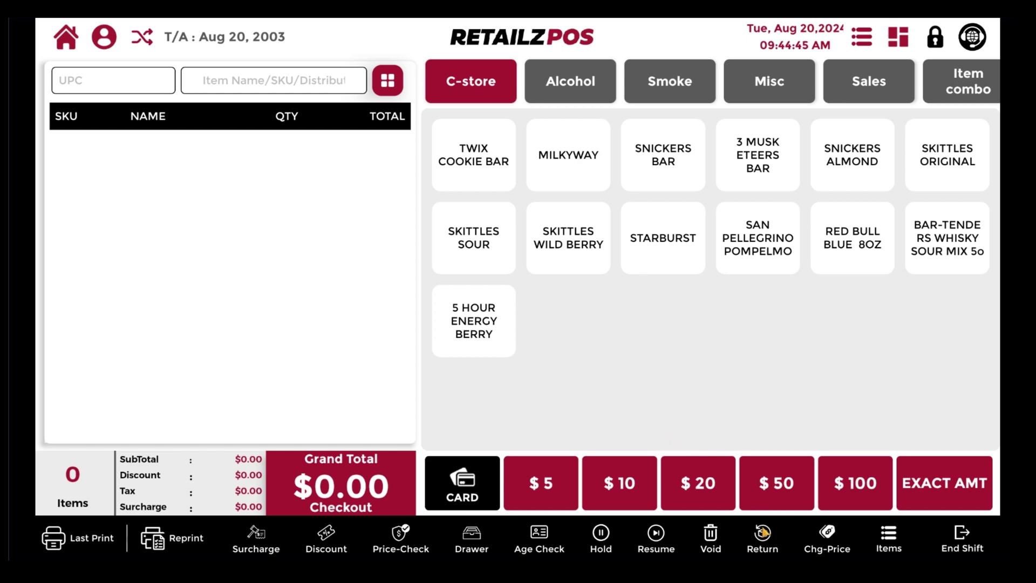
Step: Return the MILKYWAY from the earlier $2.11 order with a cash refund
{"action": "left_click", "coordinate": [766, 541]}
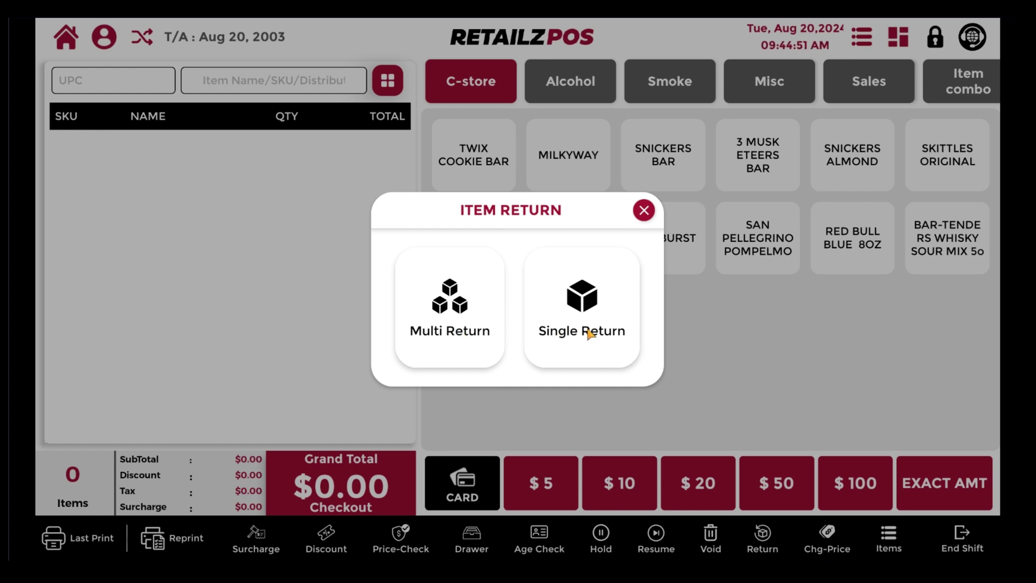
{"action": "left_click", "coordinate": [463, 323]}
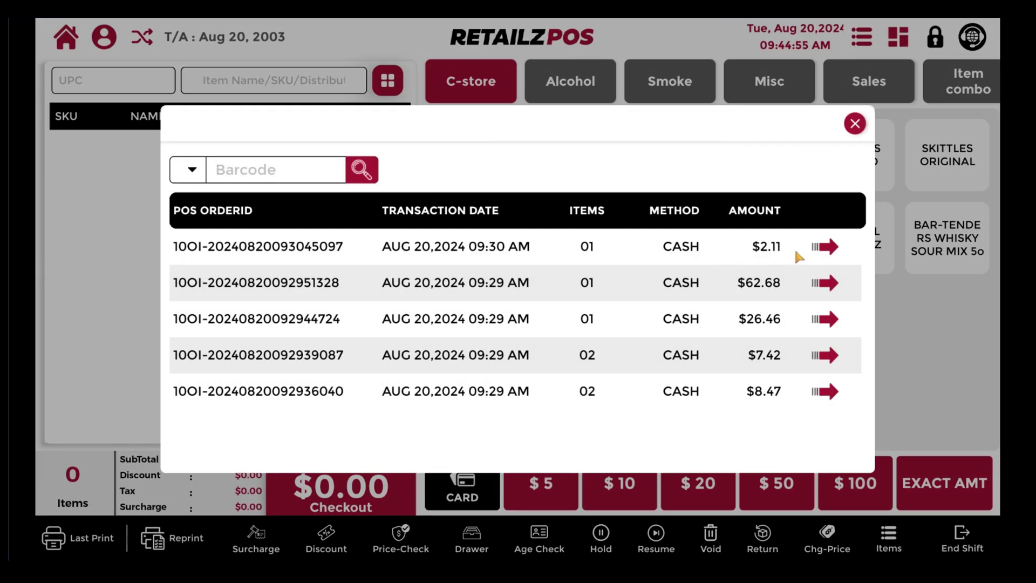
{"action": "left_click", "coordinate": [829, 249]}
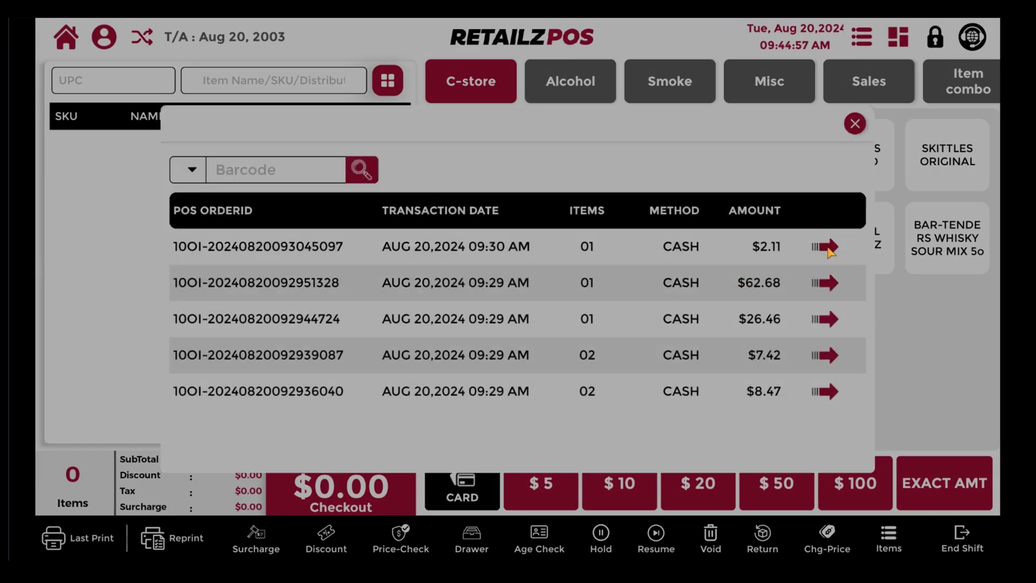
{"action": "left_click", "coordinate": [244, 277]}
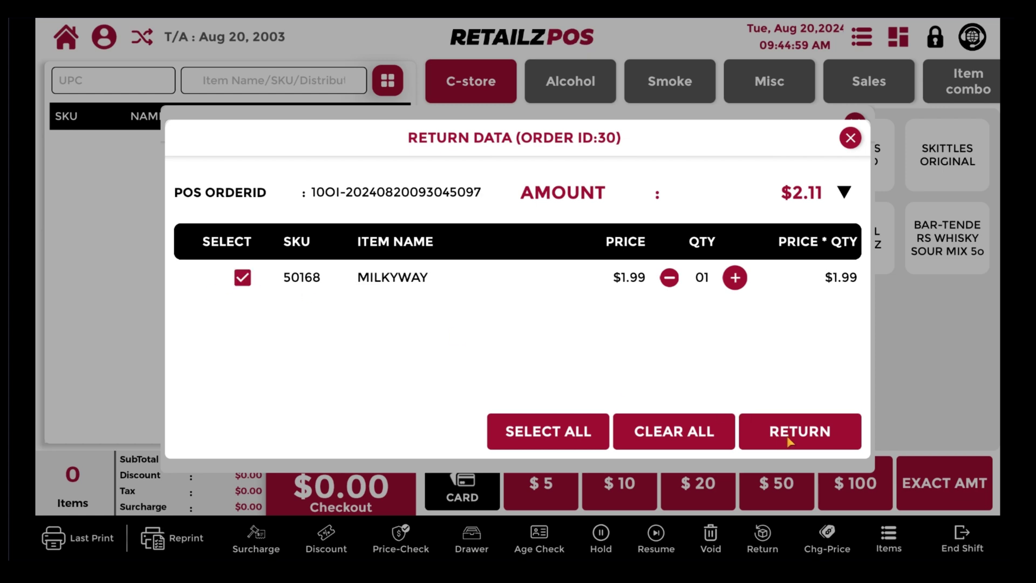
{"action": "left_click", "coordinate": [788, 432]}
{"action": "left_click", "coordinate": [236, 437]}
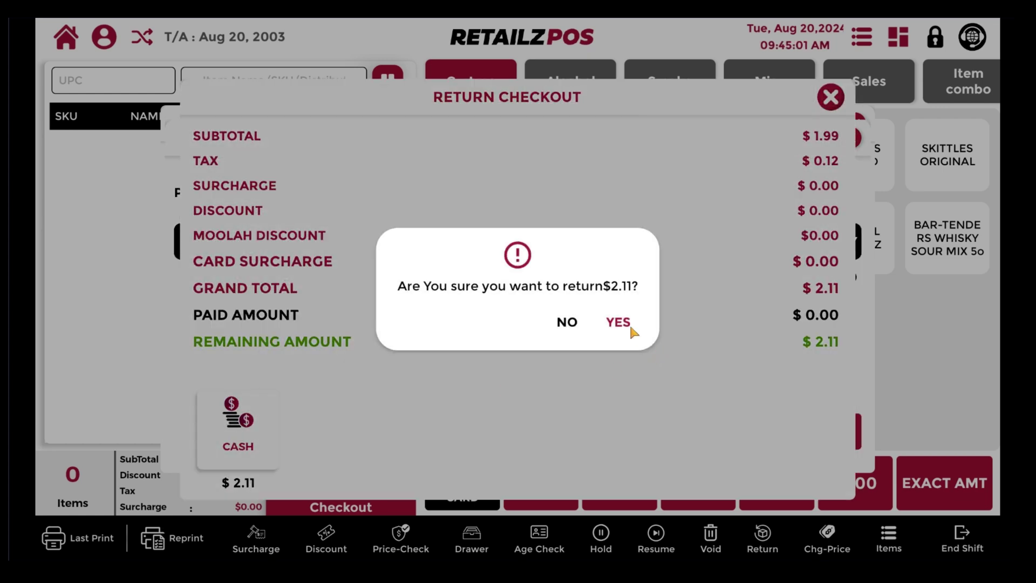
{"action": "left_click", "coordinate": [625, 325]}
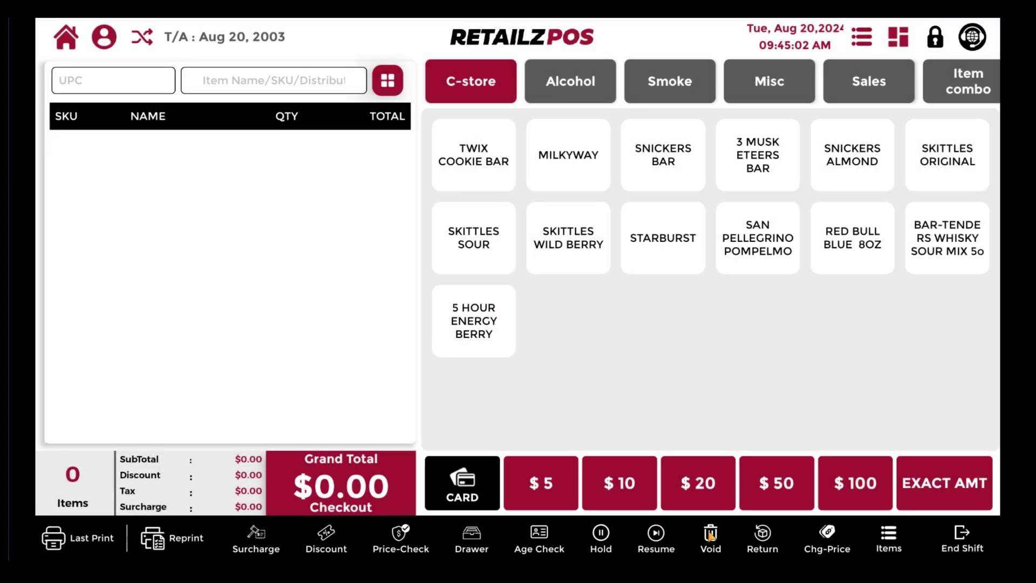
Step: Start a Single Return applied to ALL entered items
{"action": "left_click", "coordinate": [762, 534]}
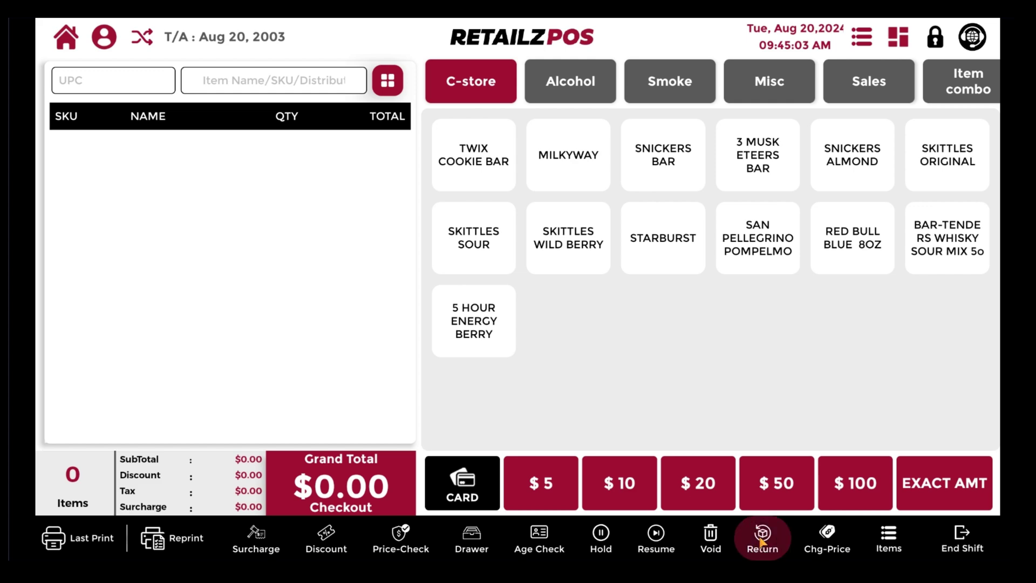
{"action": "left_click", "coordinate": [578, 312]}
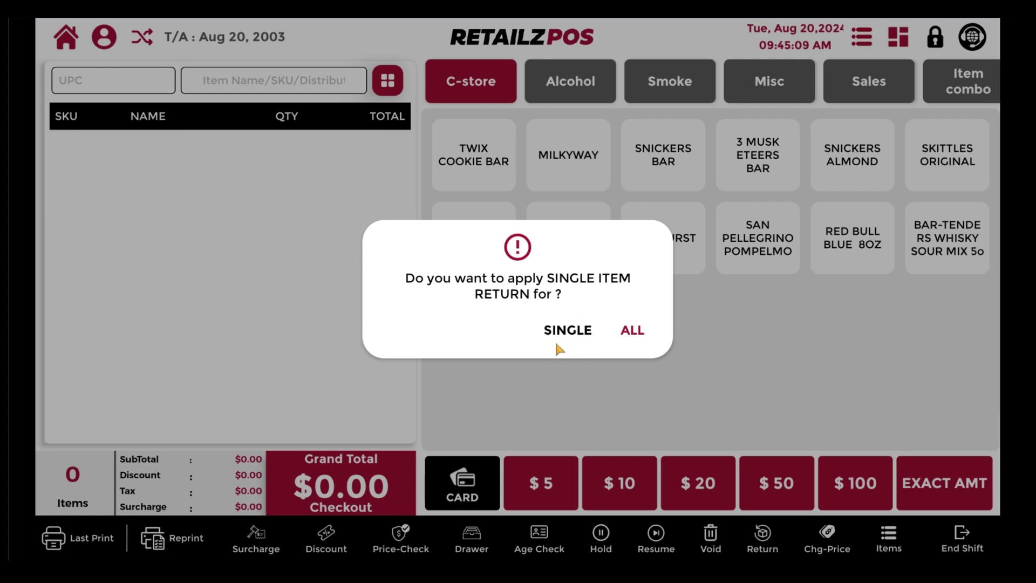
{"action": "left_click", "coordinate": [631, 330]}
Step: Return Skittles Wild Berry, Starburst, San Pellegrino Pompelmo, 5 Hour Energy Berry and Skittles Sour
{"action": "left_click", "coordinate": [588, 242]}
{"action": "left_click", "coordinate": [655, 239]}
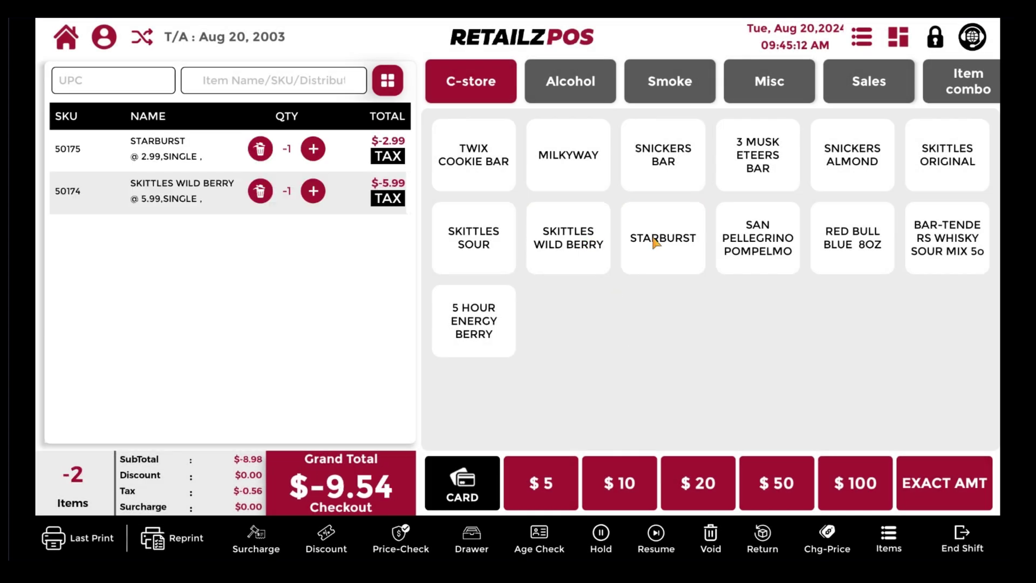
{"action": "left_click", "coordinate": [721, 249]}
{"action": "left_click", "coordinate": [489, 314]}
{"action": "left_click", "coordinate": [474, 267]}
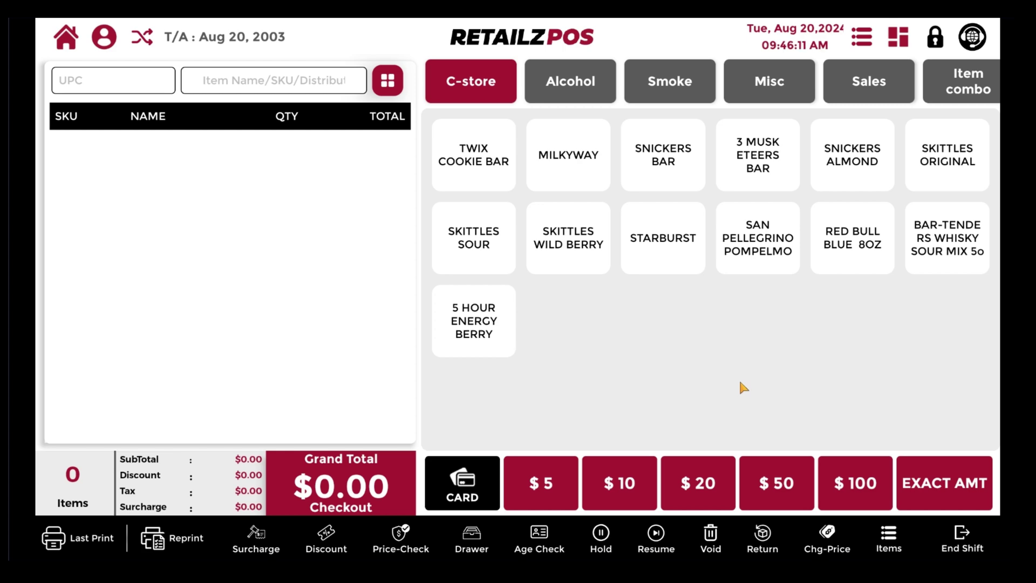
Step: Find BACCARAT LUCHADORES by searching '500' and change its retail price to $5.00
{"action": "left_click", "coordinate": [804, 531]}
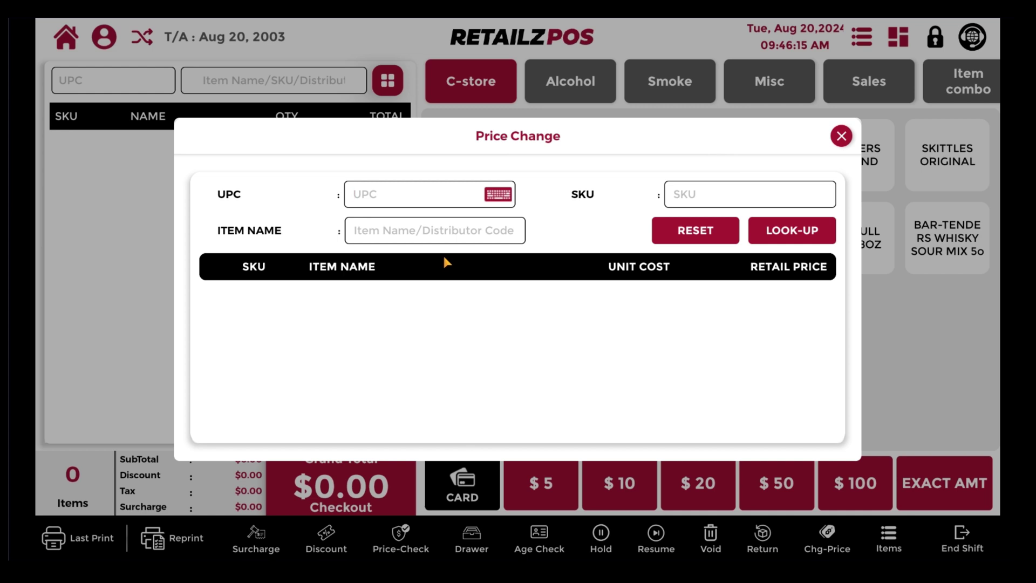
{"action": "left_click", "coordinate": [418, 232]}
{"action": "type", "text": "500"}
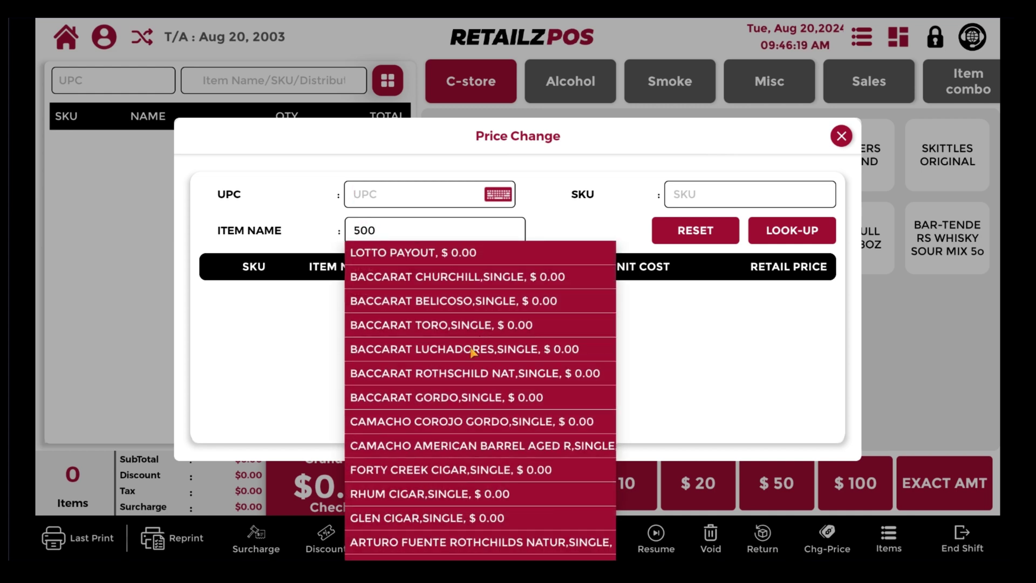
{"action": "left_click", "coordinate": [474, 351]}
{"action": "left_click", "coordinate": [801, 330]}
{"action": "left_click", "coordinate": [901, 426]}
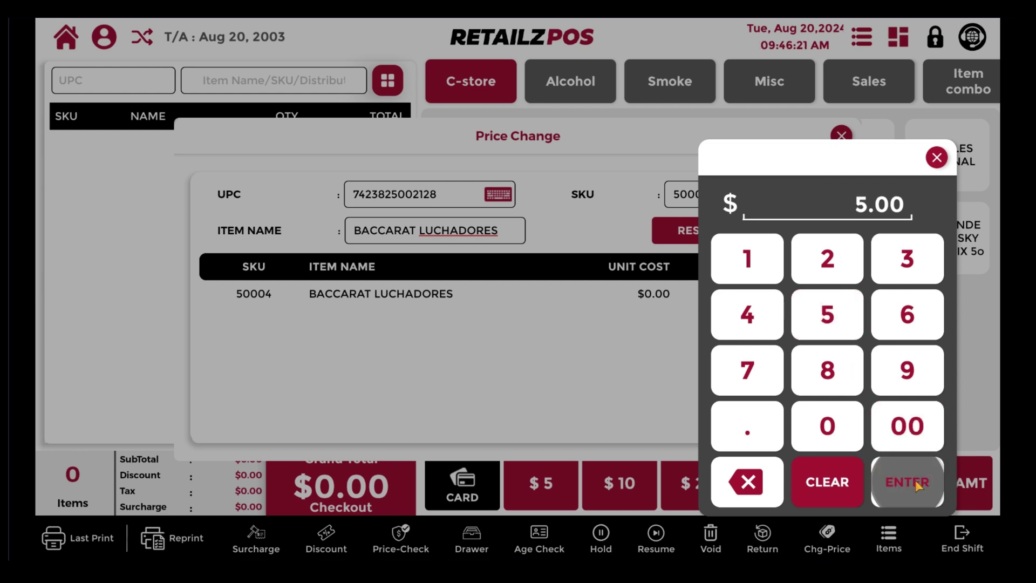
{"action": "left_click", "coordinate": [903, 480]}
{"action": "left_click", "coordinate": [519, 328]}
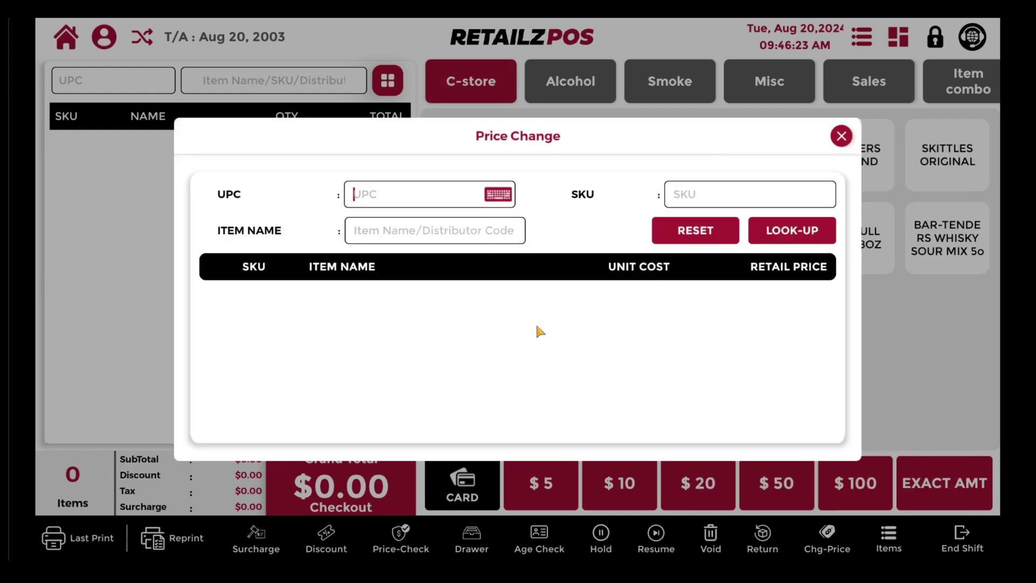
{"action": "left_click", "coordinate": [841, 137]}
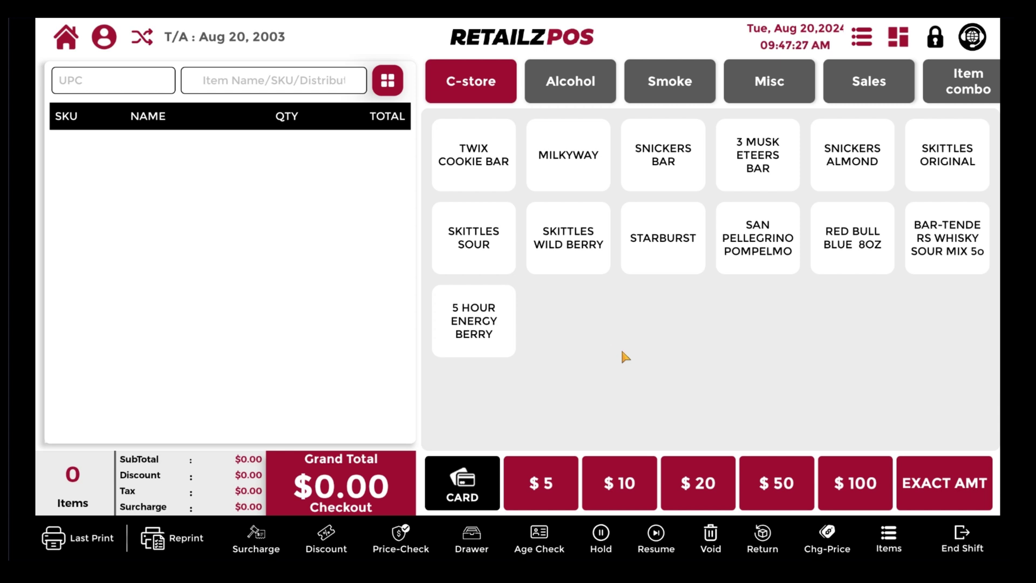
{"action": "left_click", "coordinate": [888, 534]}
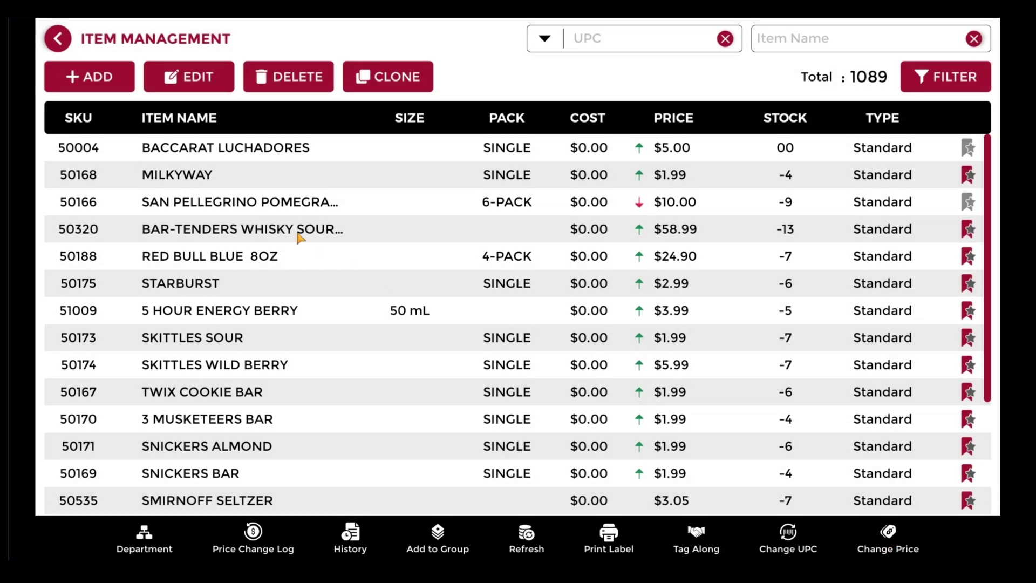
{"action": "scroll", "coordinate": [302, 239], "scroll_direction": "down", "scroll_amount": 10}
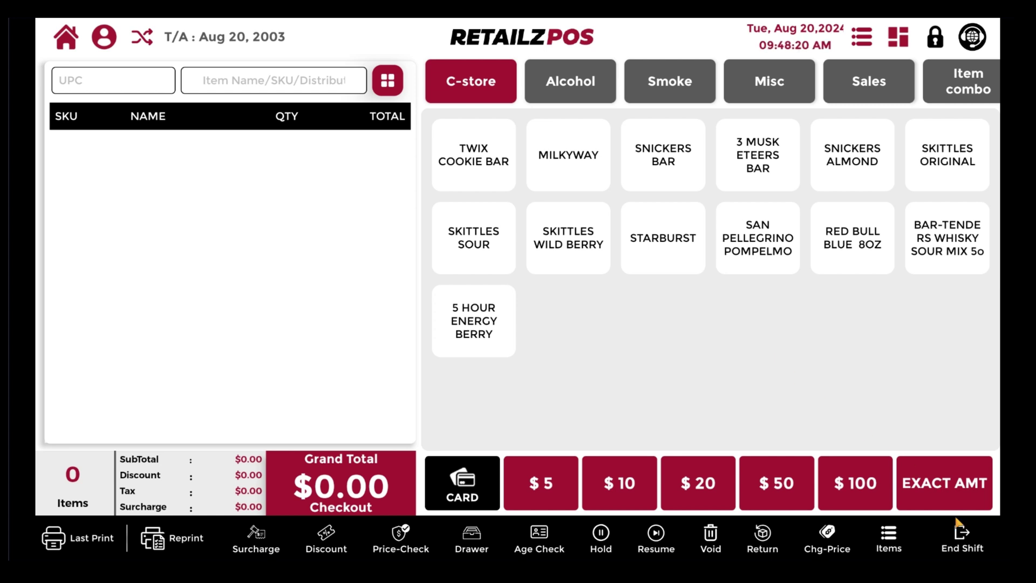
Step: Open the end-of-shift report and review it
{"action": "left_click", "coordinate": [952, 538]}
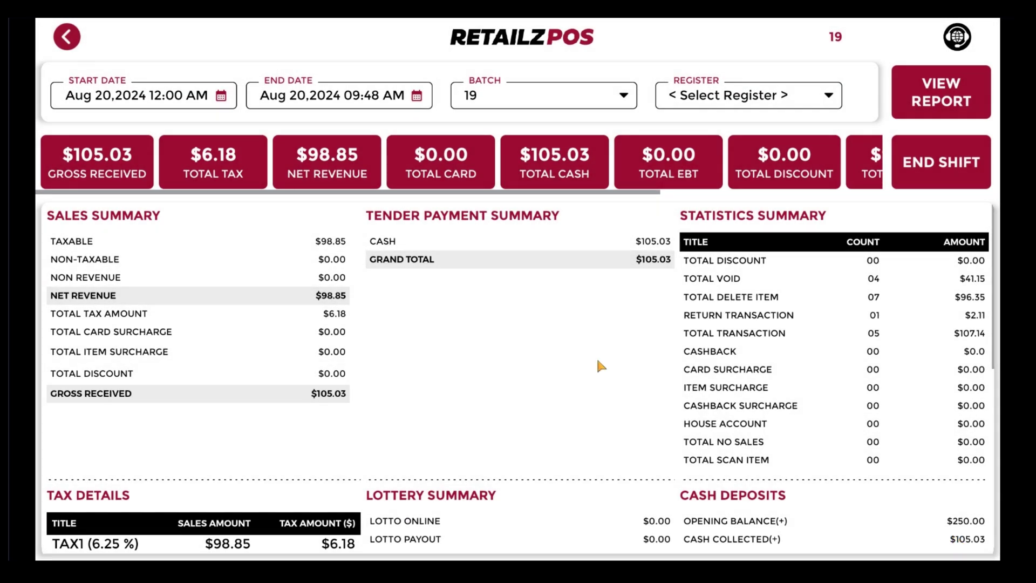
{"action": "scroll", "coordinate": [595, 352], "scroll_direction": "down", "scroll_amount": 3}
{"action": "scroll", "coordinate": [595, 352], "scroll_direction": "down", "scroll_amount": 4}
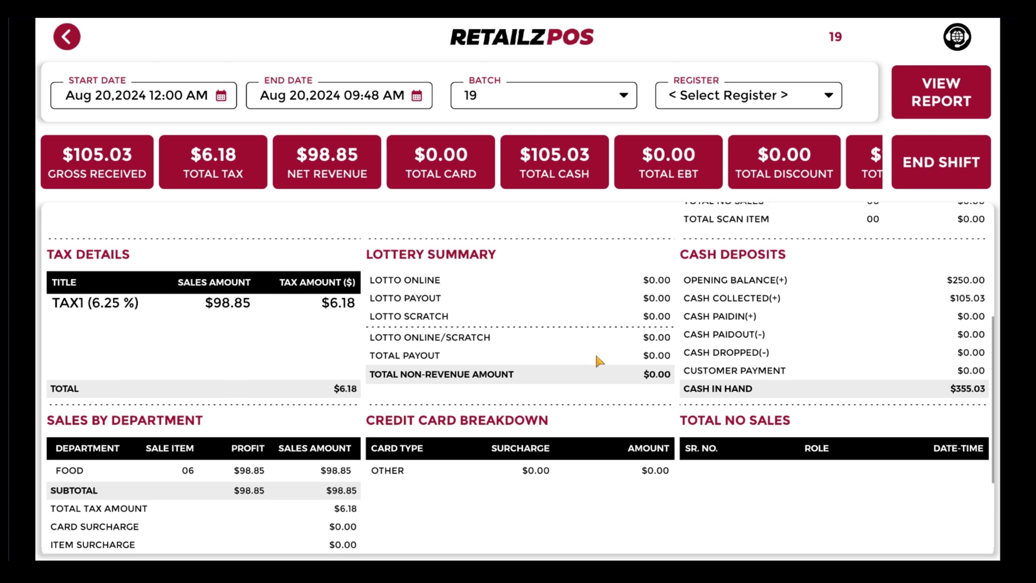
{"action": "scroll", "coordinate": [759, 261], "scroll_direction": "up", "scroll_amount": 7}
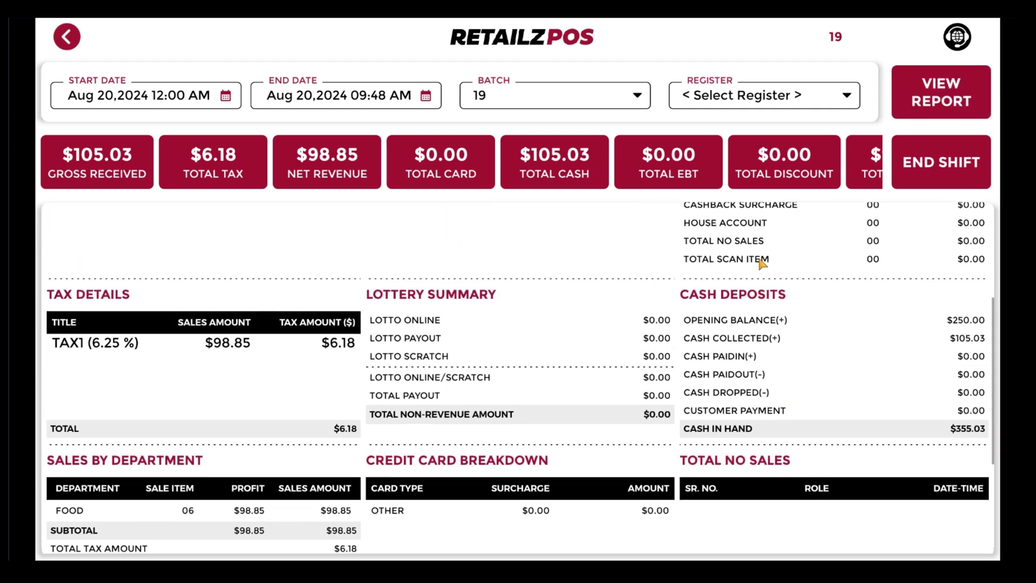
Step: End the batch 19 shift after drawer reconciliation, confirming and printing the shift receipt
{"action": "left_click", "coordinate": [938, 167]}
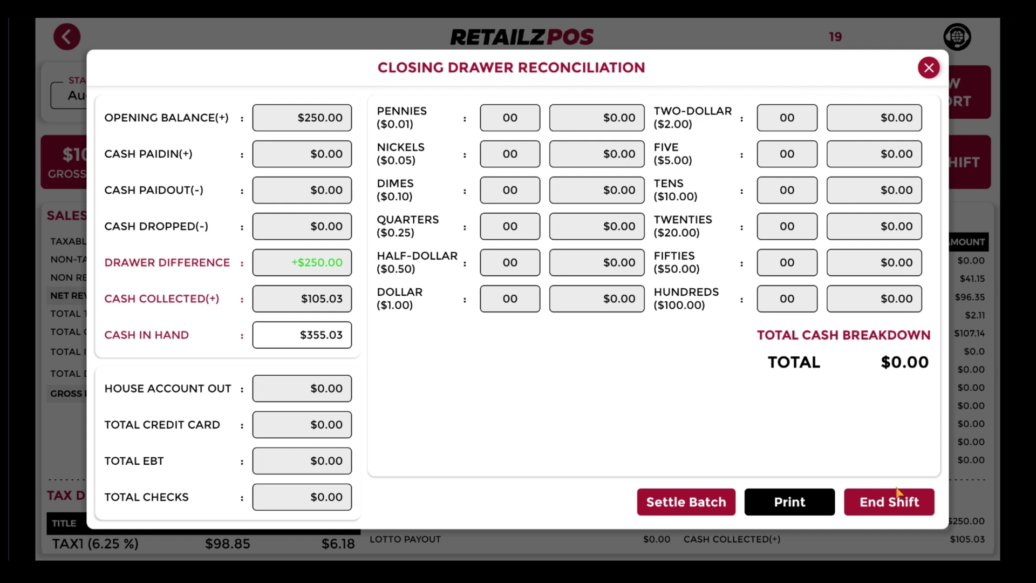
{"action": "left_click", "coordinate": [886, 508]}
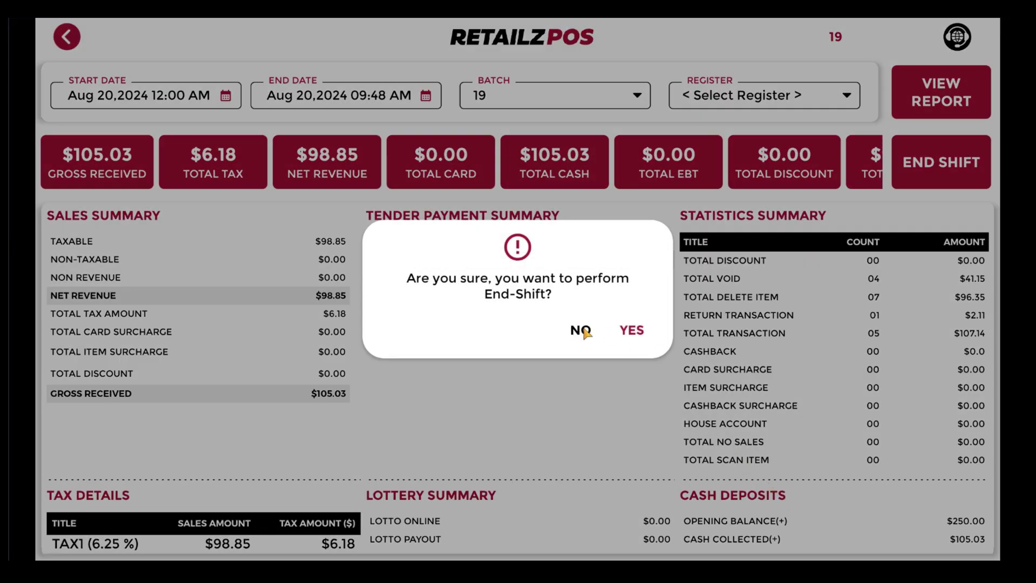
{"action": "left_click", "coordinate": [633, 333]}
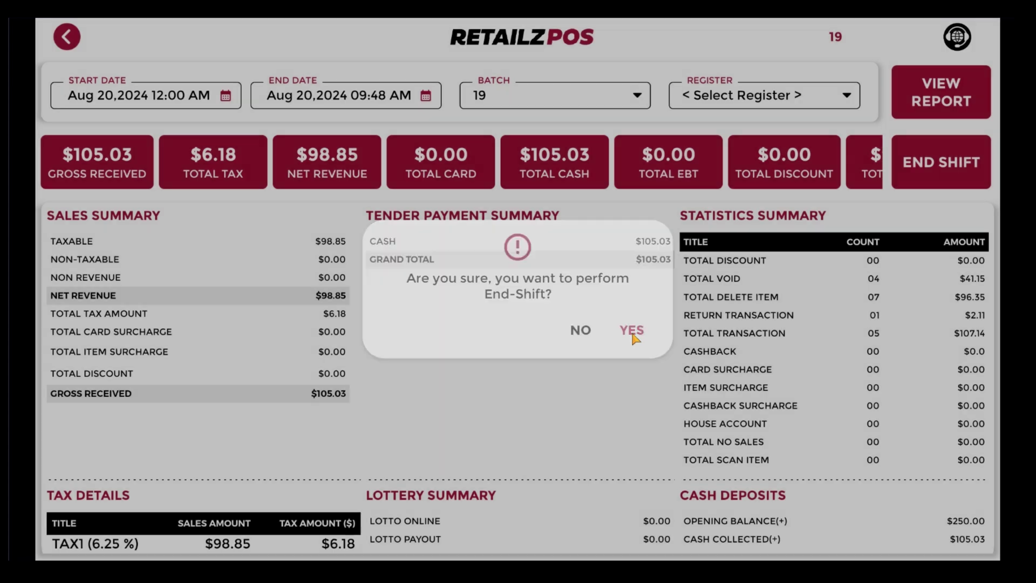
{"action": "left_click", "coordinate": [626, 323]}
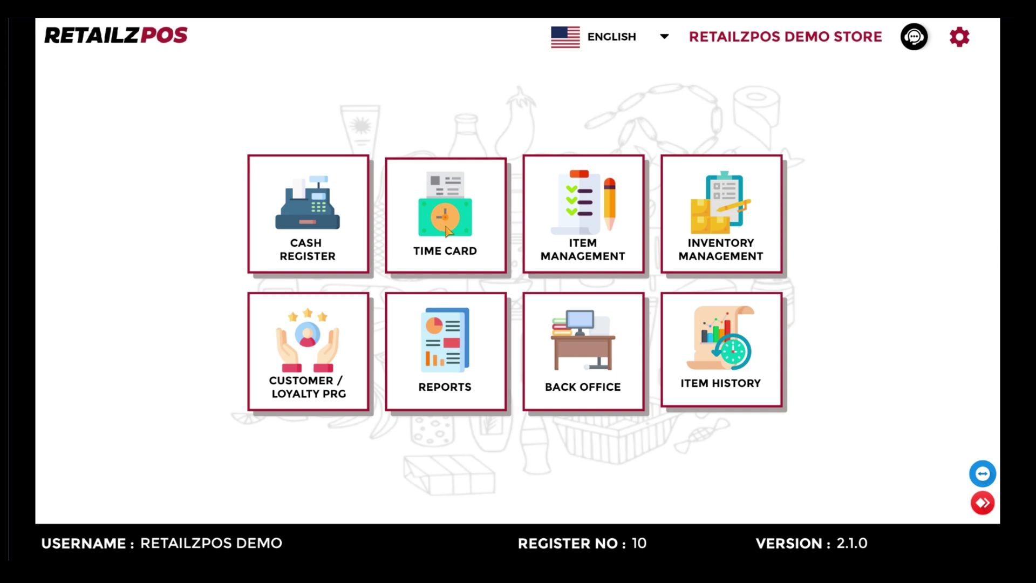
{"action": "left_click", "coordinate": [447, 231]}
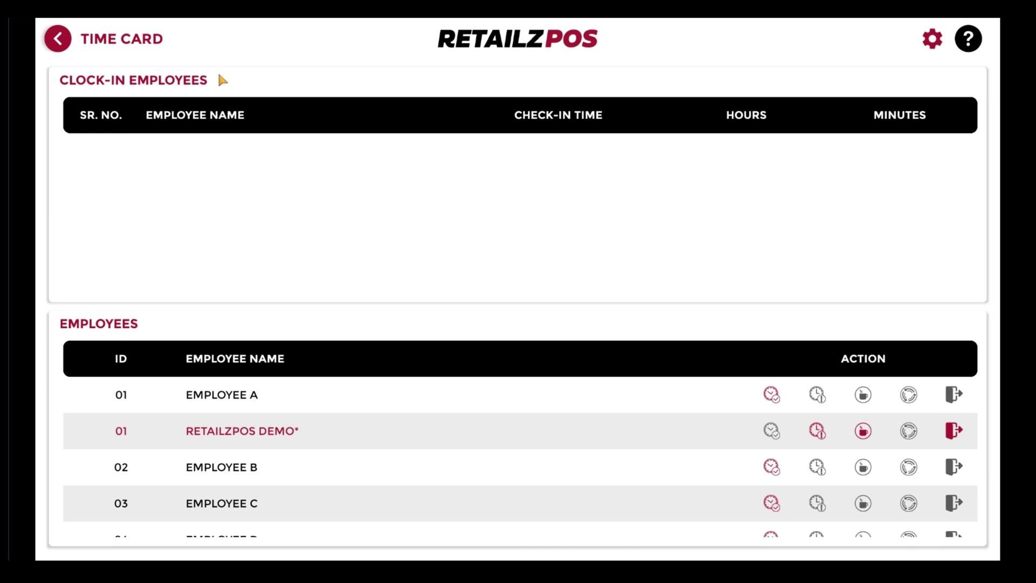
{"action": "scroll", "coordinate": [382, 406], "scroll_direction": "down", "scroll_amount": 1}
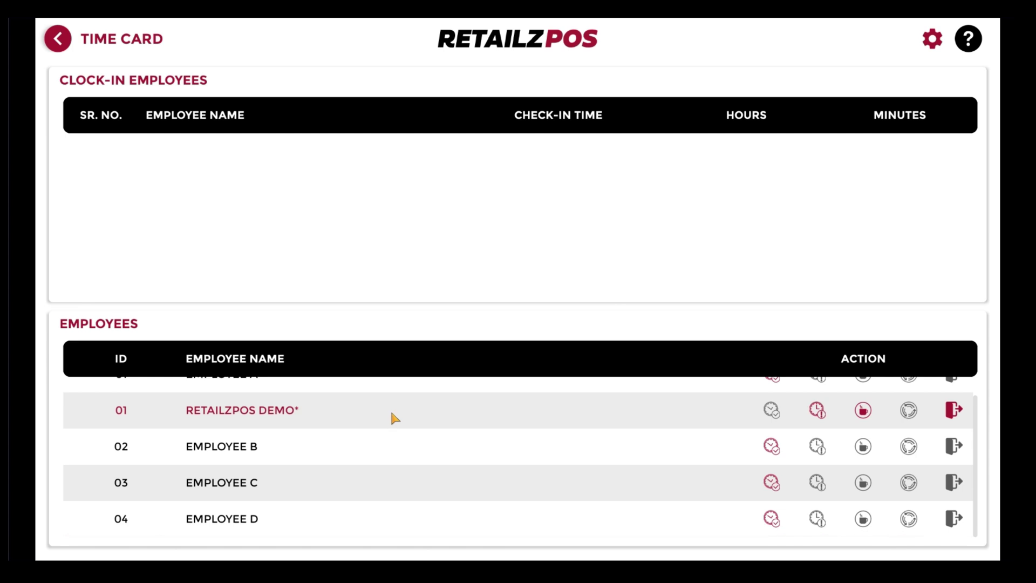
{"action": "scroll", "coordinate": [795, 502], "scroll_direction": "up", "scroll_amount": 1}
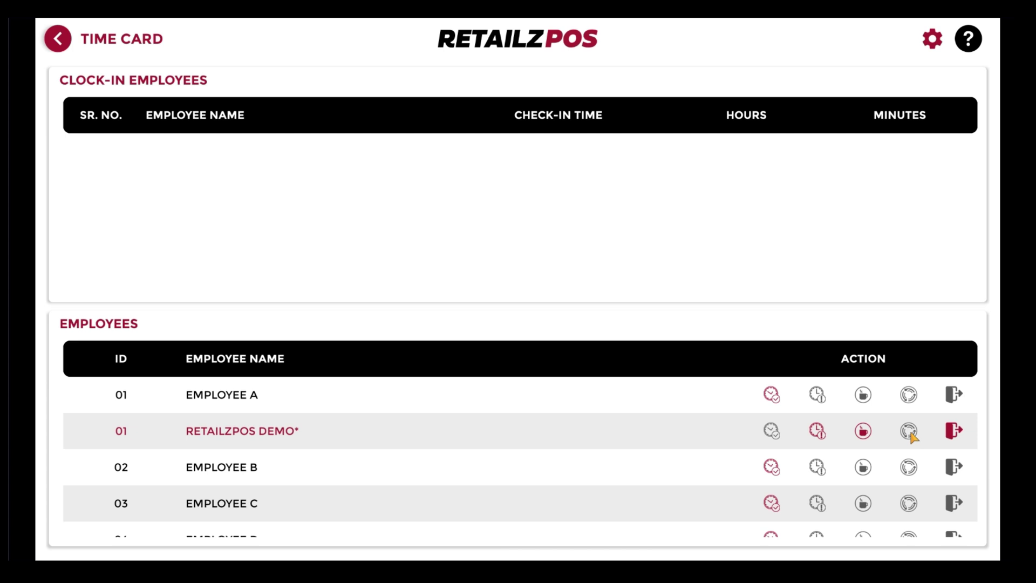
{"action": "left_click", "coordinate": [771, 394]}
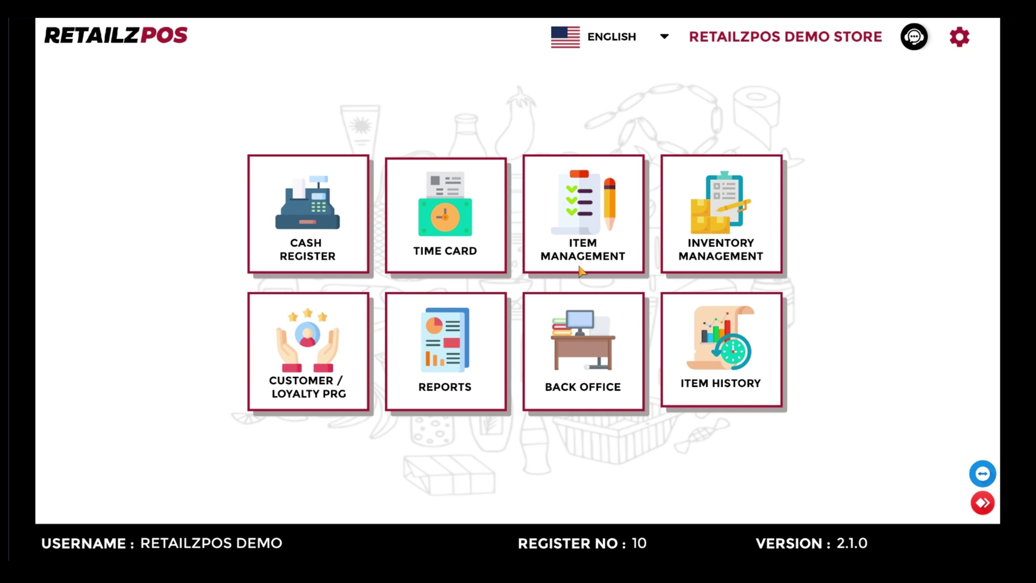
{"action": "left_click", "coordinate": [580, 269]}
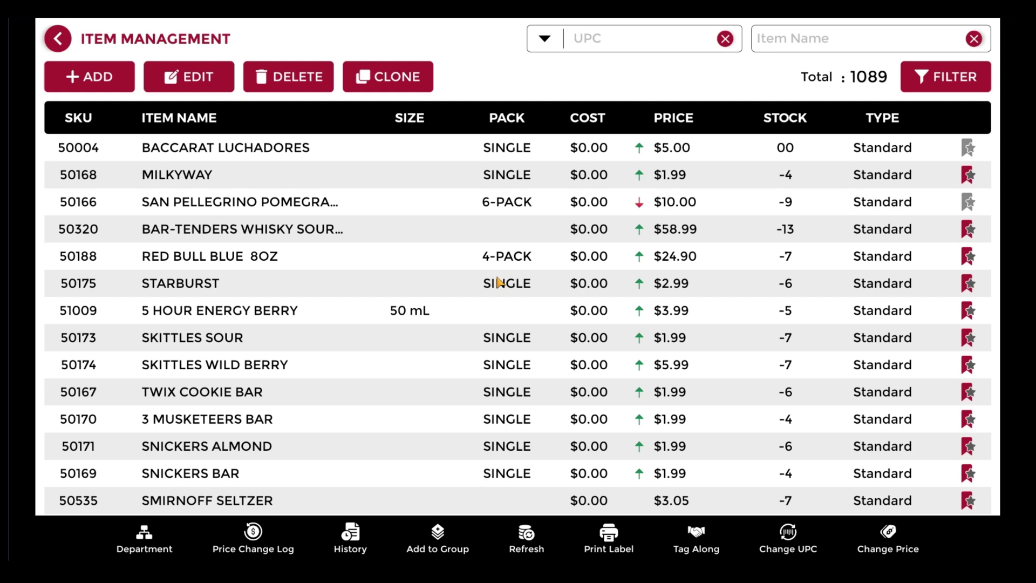
{"action": "left_click", "coordinate": [90, 78]}
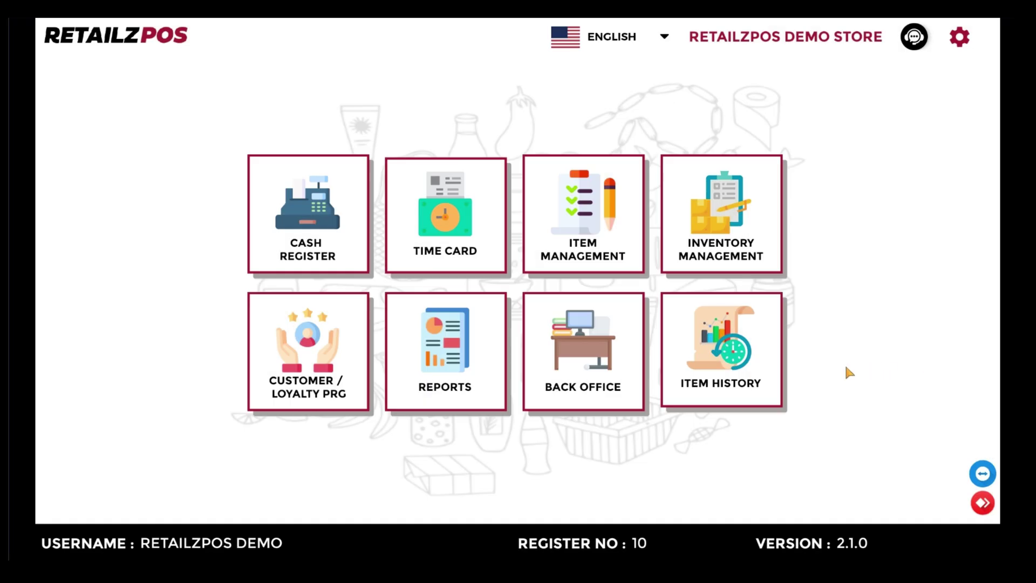
{"action": "left_click", "coordinate": [722, 269]}
{"action": "left_click", "coordinate": [304, 407]}
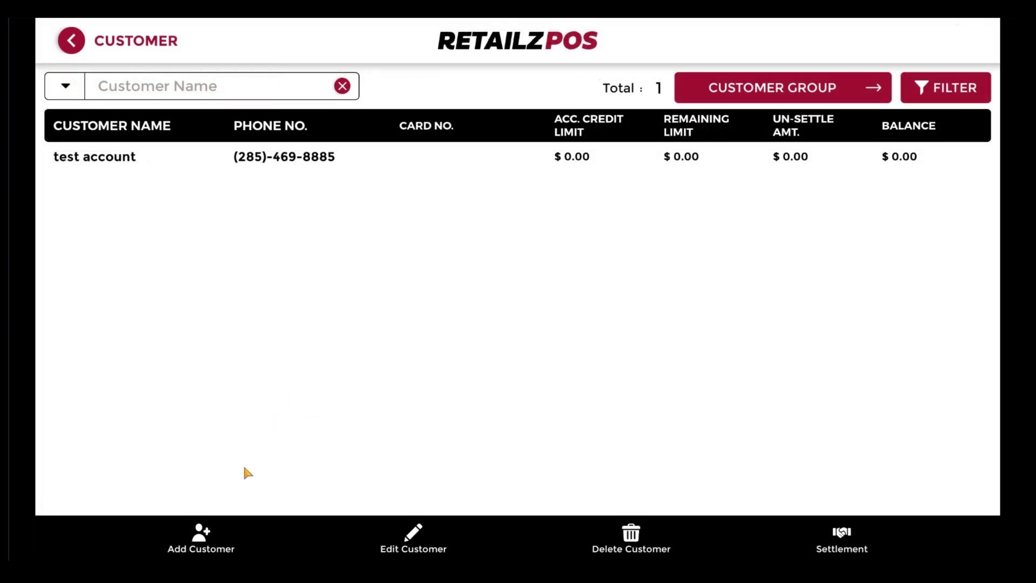
{"action": "left_click", "coordinate": [161, 157]}
{"action": "left_click", "coordinate": [843, 542]}
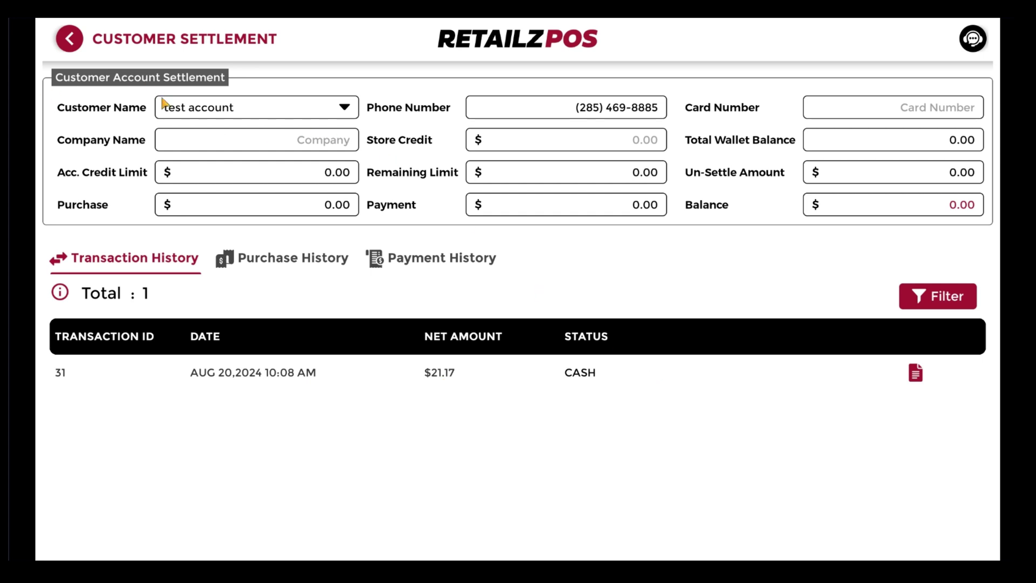
{"action": "left_click", "coordinate": [916, 375]}
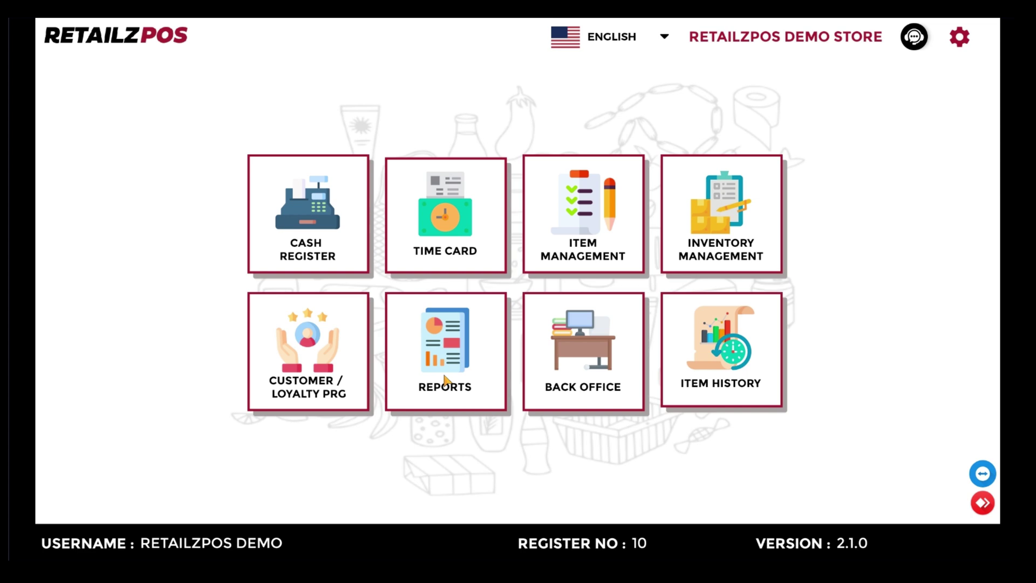
{"action": "left_click", "coordinate": [445, 380]}
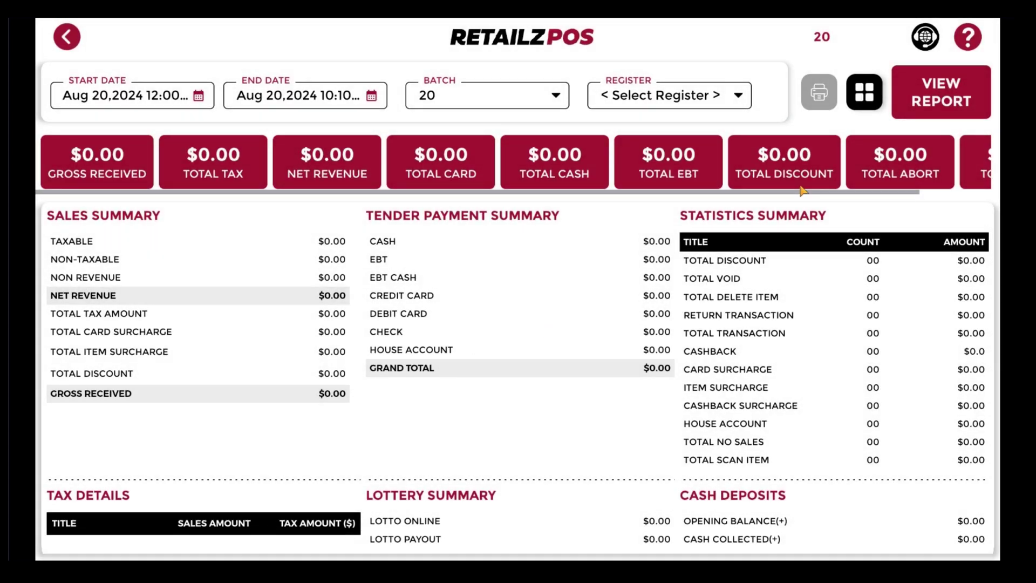
{"action": "left_click", "coordinate": [198, 97]}
{"action": "left_click", "coordinate": [603, 356]}
{"action": "left_click", "coordinate": [863, 93]}
{"action": "left_click", "coordinate": [720, 144]}
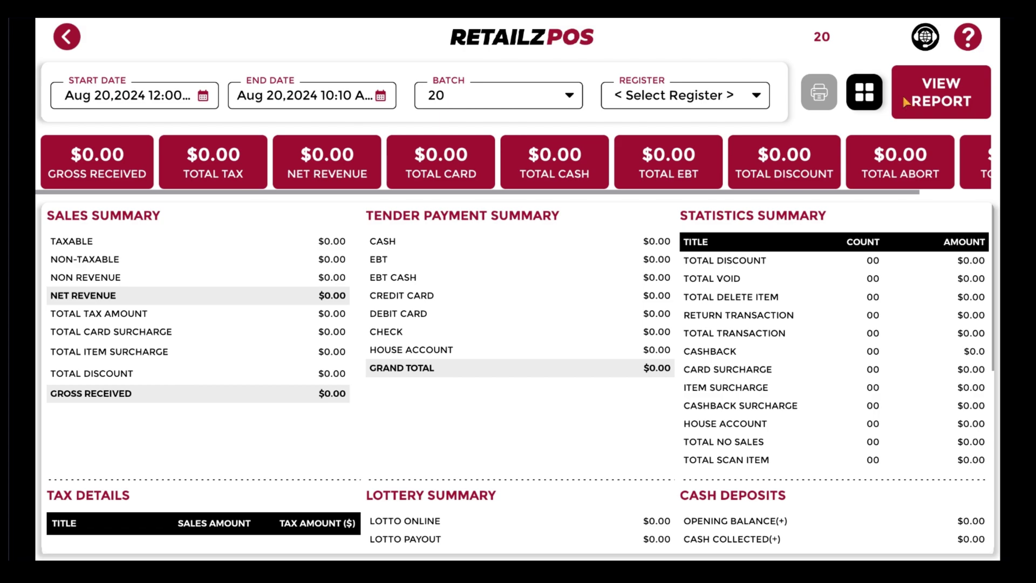
{"action": "left_click", "coordinate": [907, 102]}
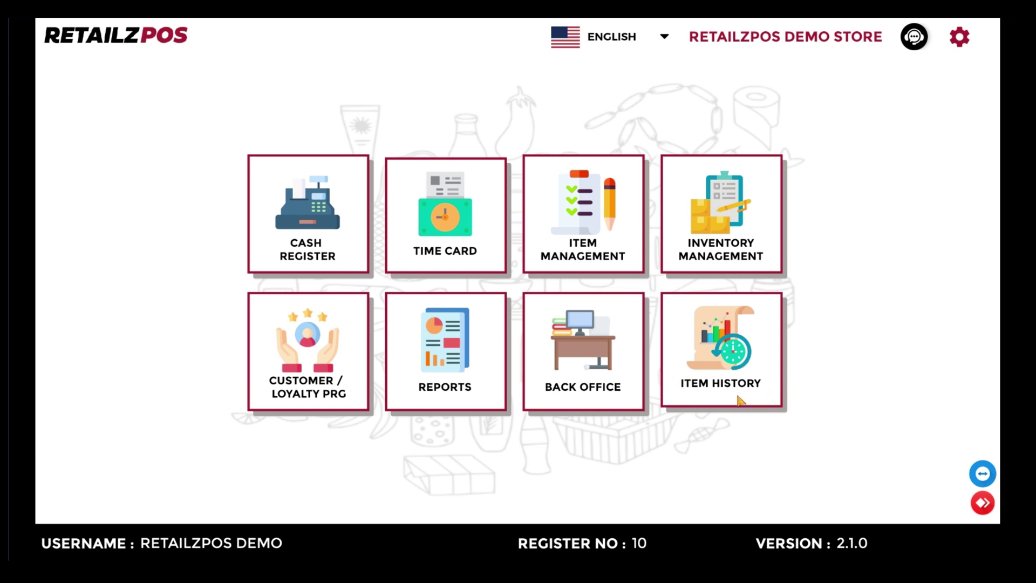
Step: In Item History, clear the TWIX COOKIE BAR filter and show the price/cost/qty change log
{"action": "left_click", "coordinate": [723, 365]}
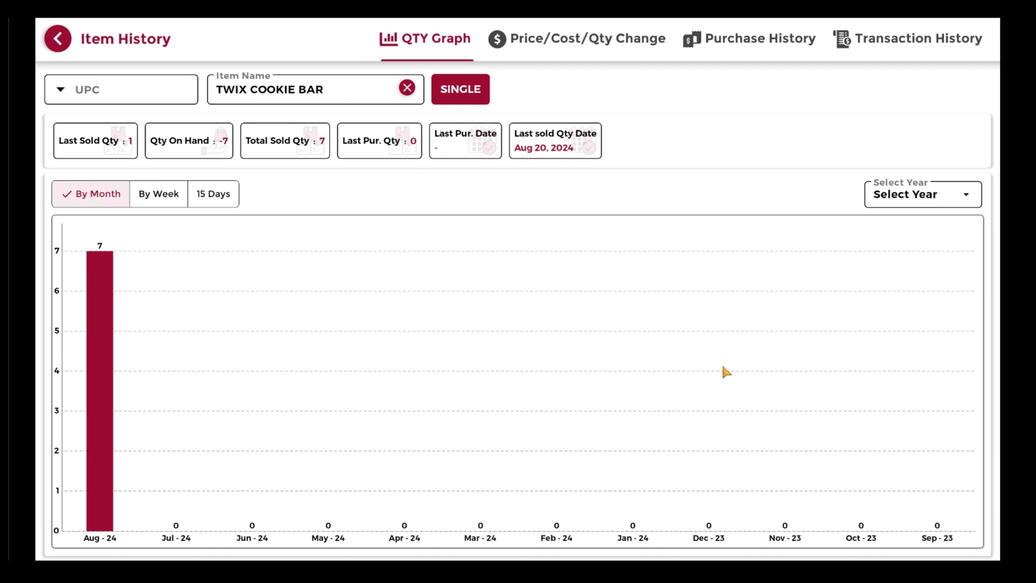
{"action": "left_click", "coordinate": [405, 92]}
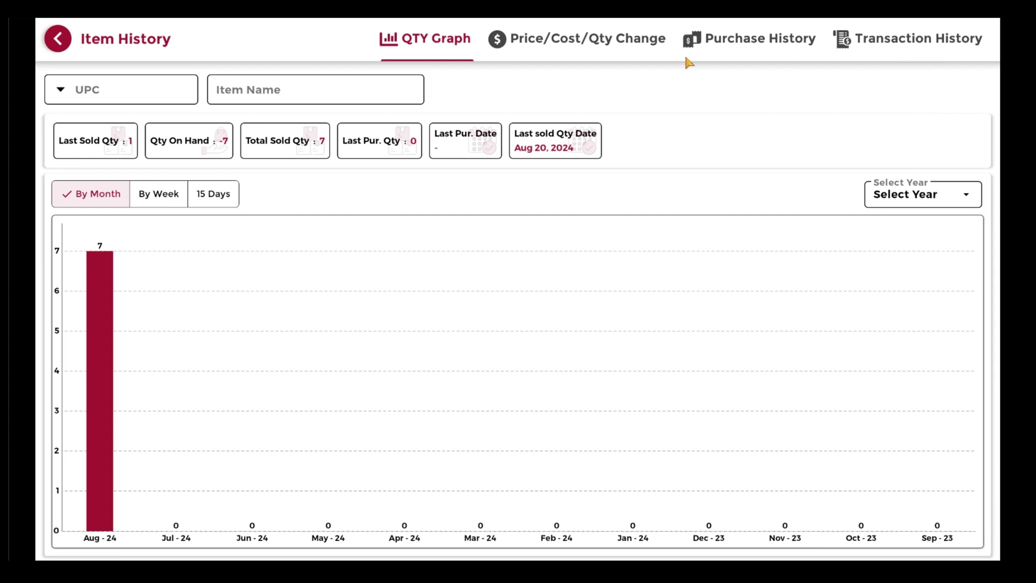
{"action": "left_click", "coordinate": [556, 46]}
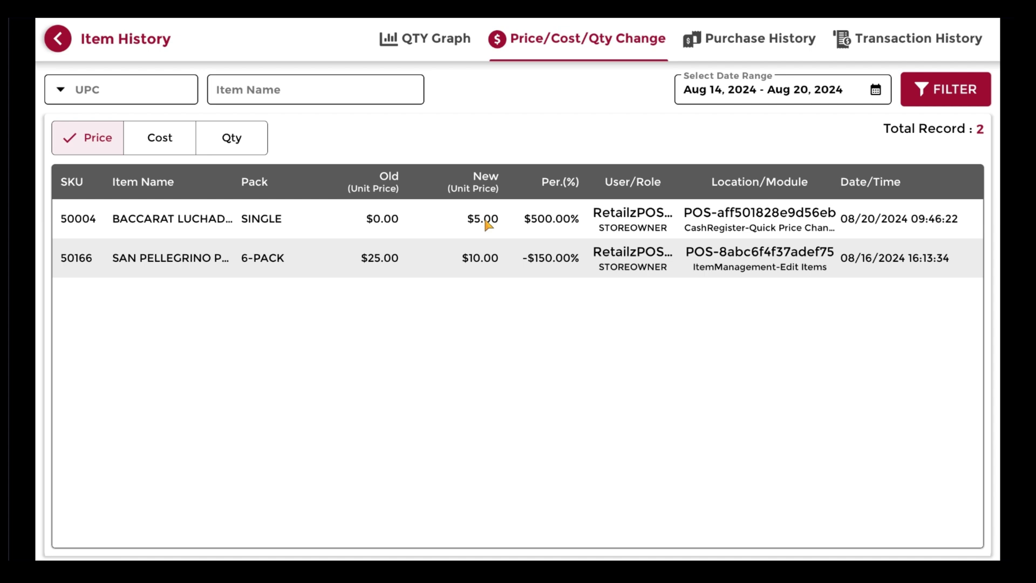
Step: View purchase history, then transaction history for Aug 14–20, 2024 with 33 records
{"action": "left_click", "coordinate": [757, 50]}
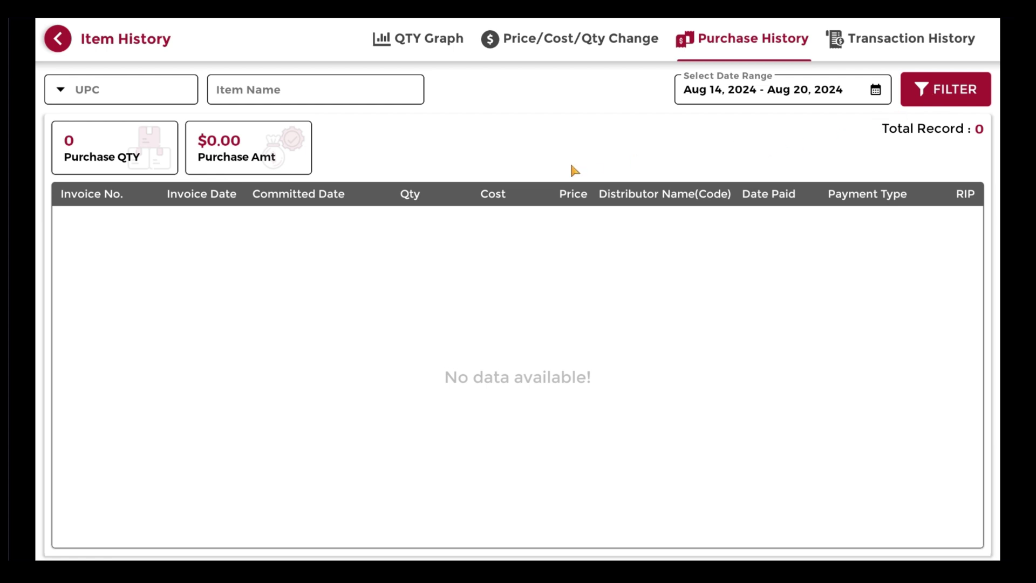
{"action": "left_click", "coordinate": [886, 51]}
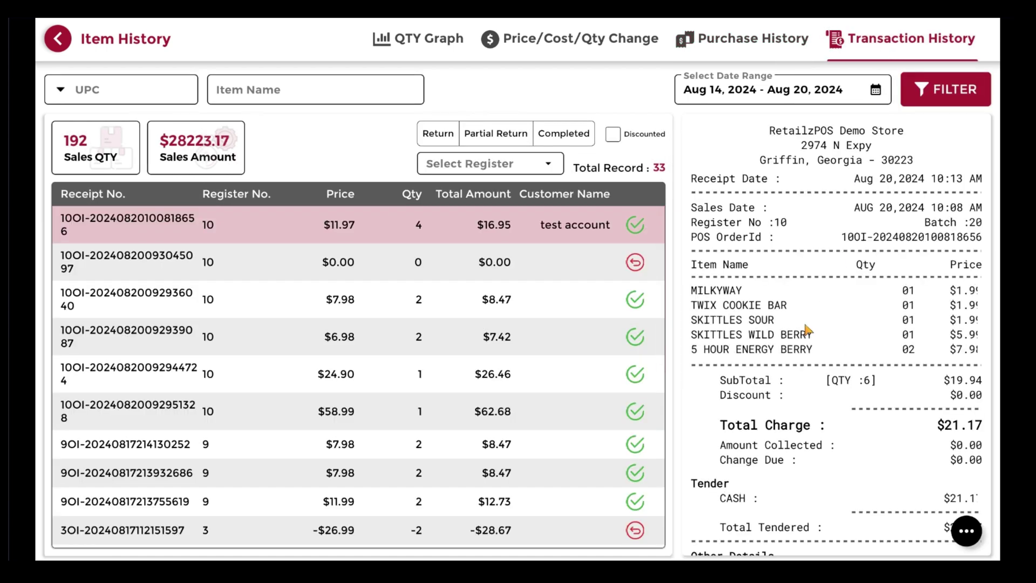
Step: Preview the $0.00 and $8.47 receipts in the transaction list
{"action": "scroll", "coordinate": [804, 324], "scroll_direction": "down", "scroll_amount": 3}
{"action": "scroll", "coordinate": [804, 321], "scroll_direction": "up", "scroll_amount": 3}
{"action": "left_click", "coordinate": [521, 273]}
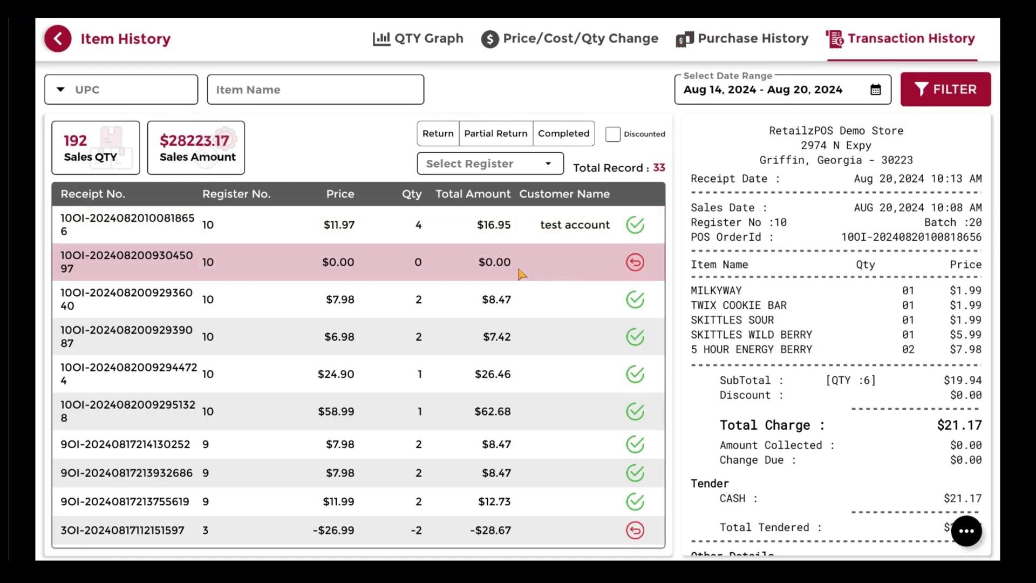
{"action": "left_click", "coordinate": [534, 301]}
{"action": "scroll", "coordinate": [762, 324], "scroll_direction": "down", "scroll_amount": 3}
{"action": "scroll", "coordinate": [762, 325], "scroll_direction": "up", "scroll_amount": 3}
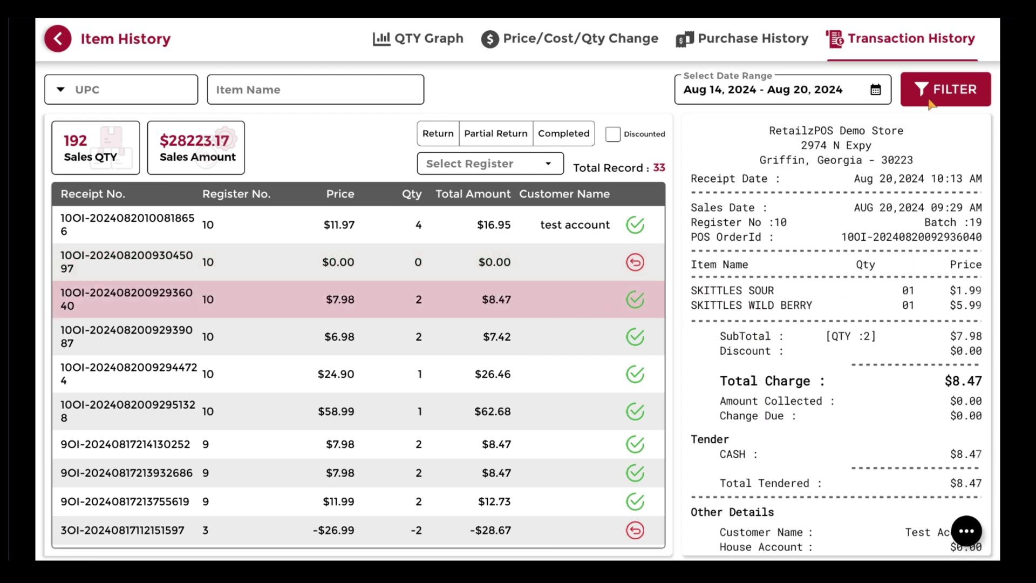
Step: Narrow the transaction history to return transactions only, leaving Discounted off
{"action": "left_click", "coordinate": [932, 103]}
{"action": "left_click", "coordinate": [657, 418]}
{"action": "left_click", "coordinate": [613, 136]}
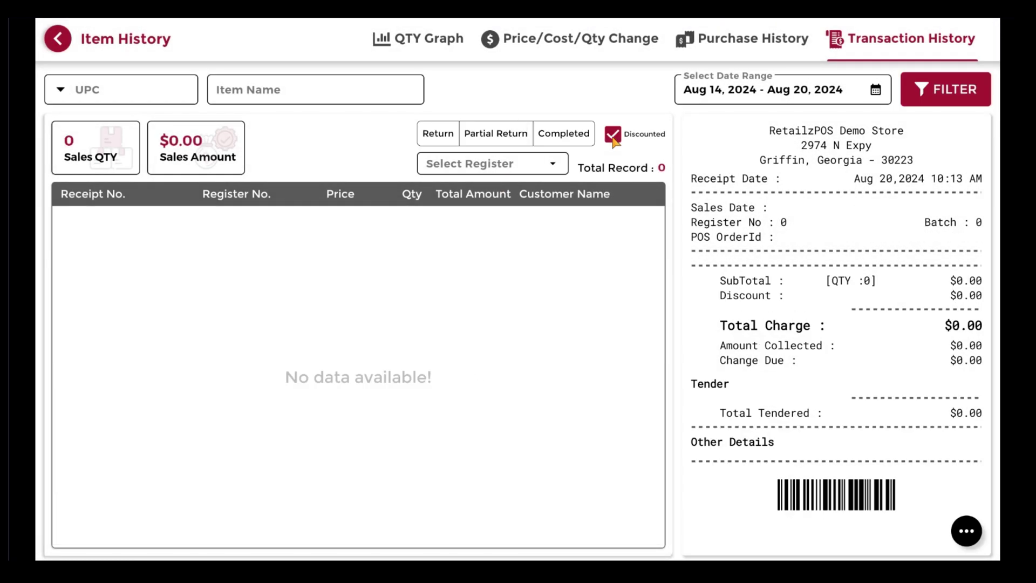
{"action": "left_click", "coordinate": [612, 134]}
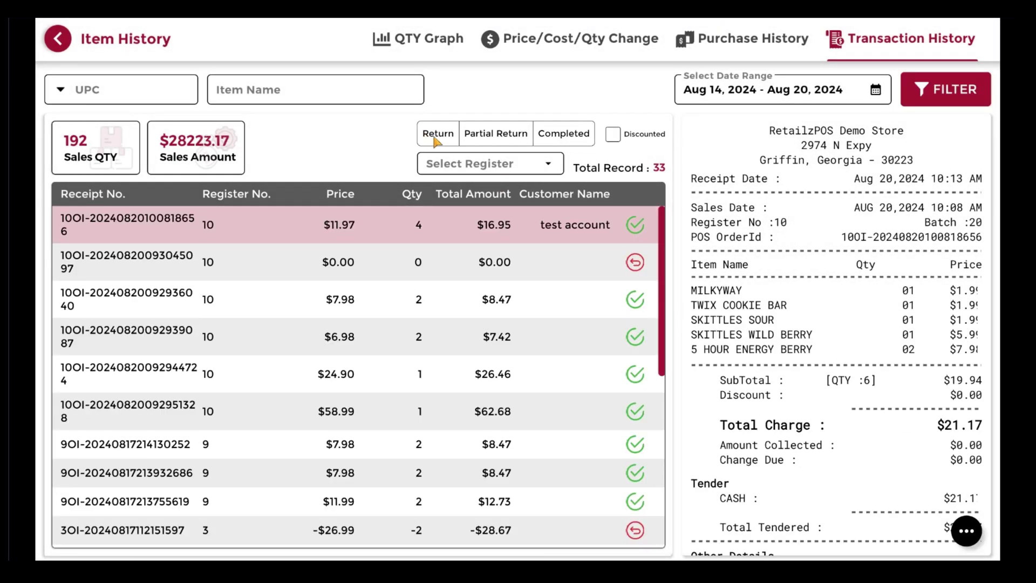
{"action": "left_click", "coordinate": [436, 138]}
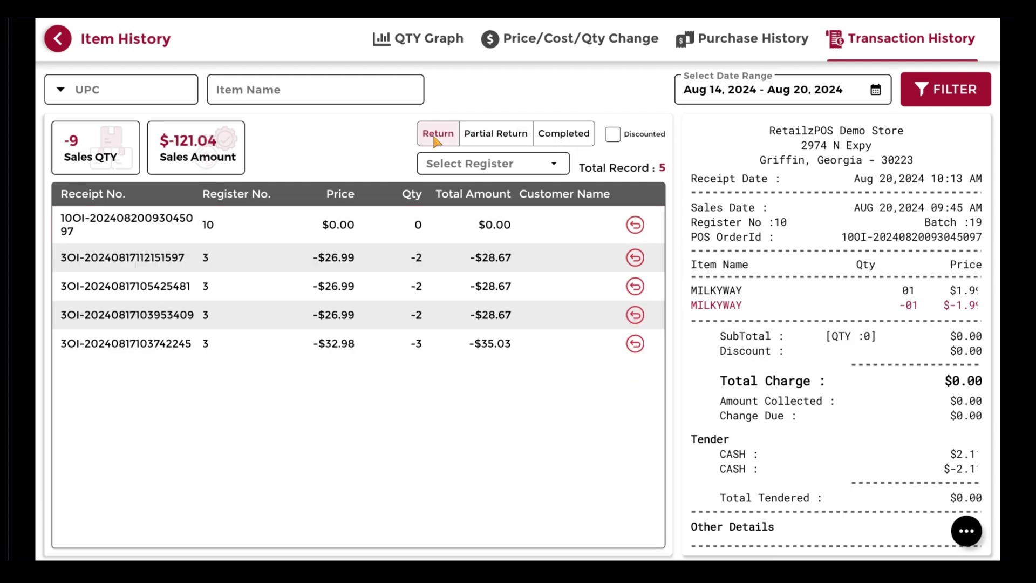